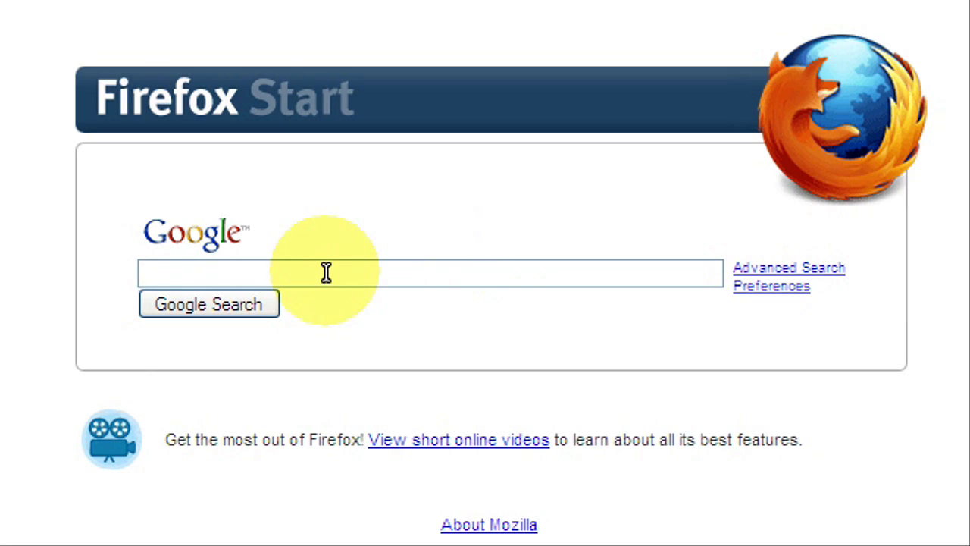
Step: Search Google for irfanview
{"action": "type", "text": "irfanview"}
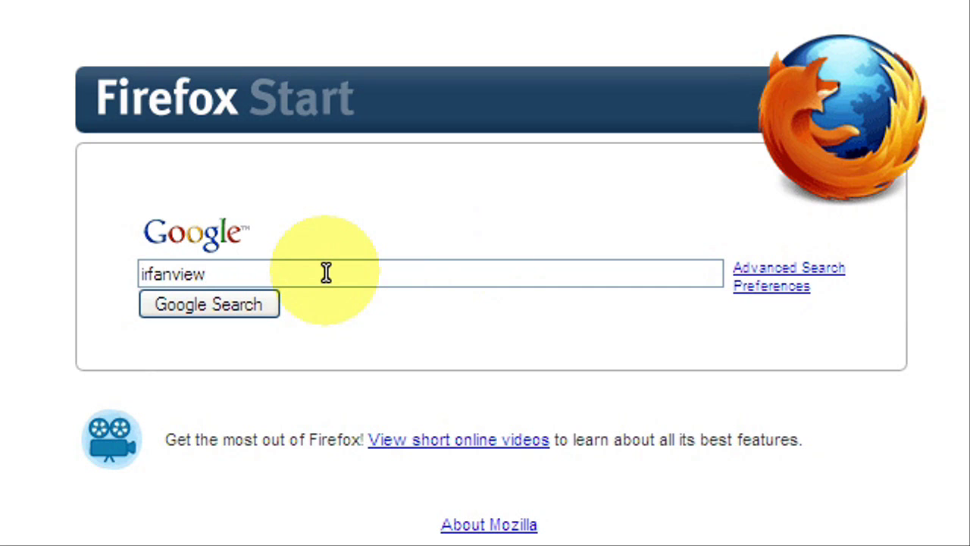
{"action": "key", "text": "Return"}
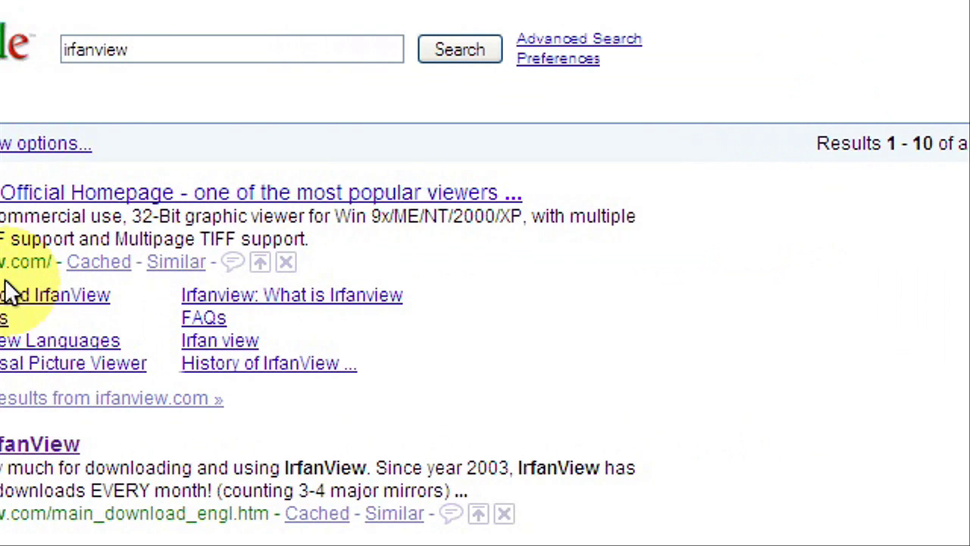
Step: Open the Download IrfanView result and start the CNET download of iview425_setup.exe
{"action": "scroll", "coordinate": [333, 356], "scroll_direction": "down", "scroll_amount": 3}
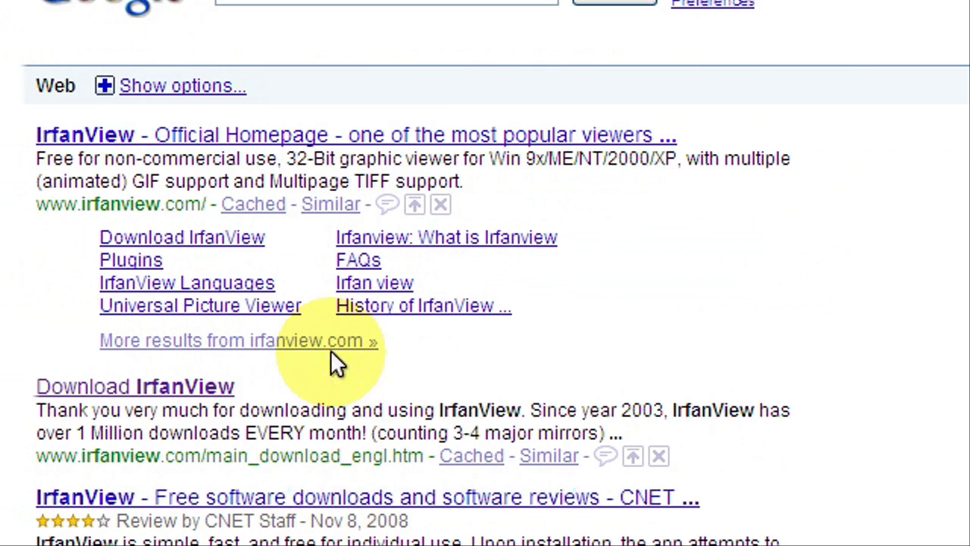
{"action": "scroll", "coordinate": [466, 225], "scroll_direction": "up", "scroll_amount": 1}
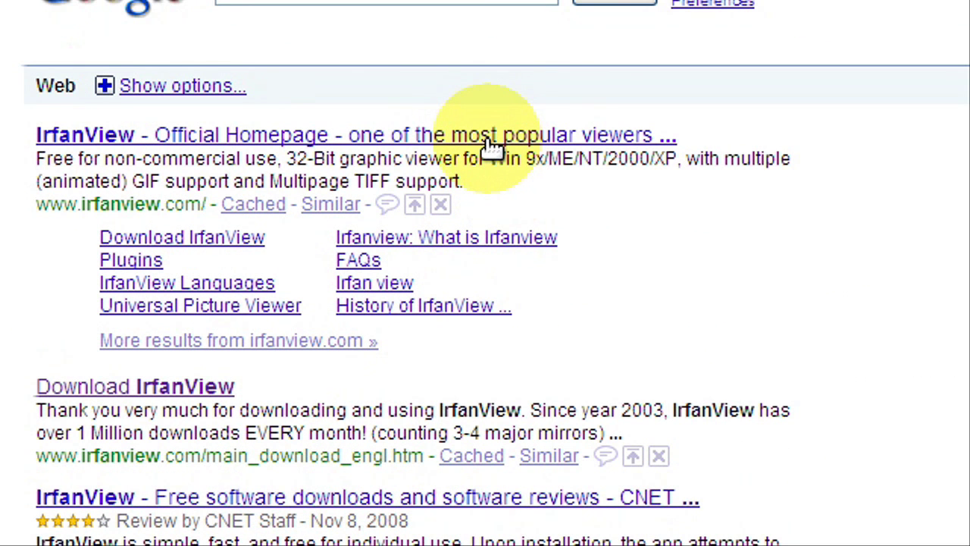
{"action": "scroll", "coordinate": [83, 375], "scroll_direction": "down", "scroll_amount": 1}
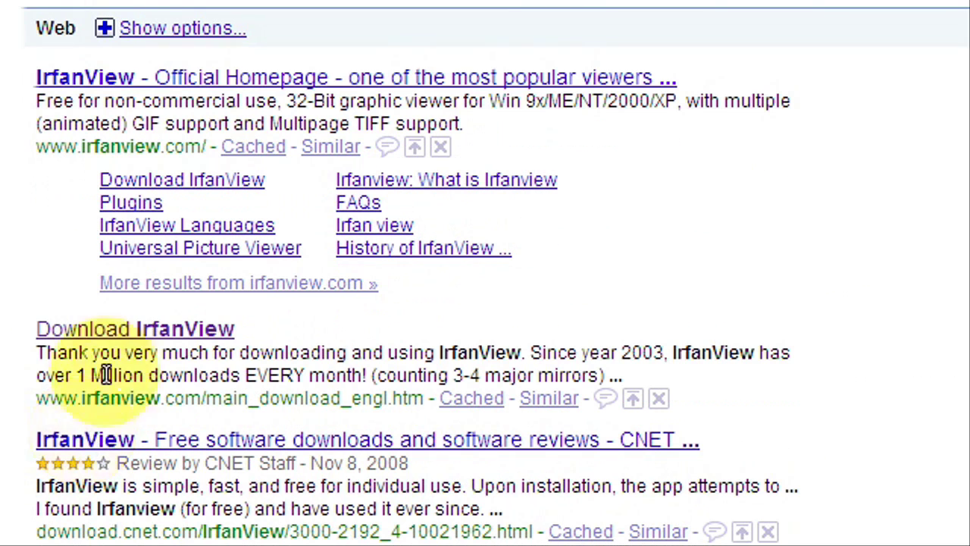
{"action": "left_click", "coordinate": [144, 327]}
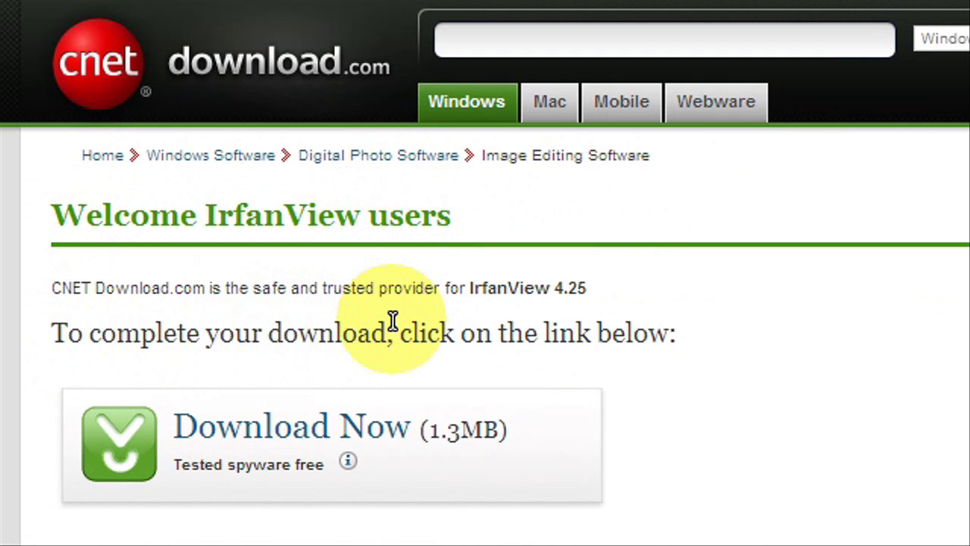
{"action": "scroll", "coordinate": [364, 349], "scroll_direction": "down", "scroll_amount": 1}
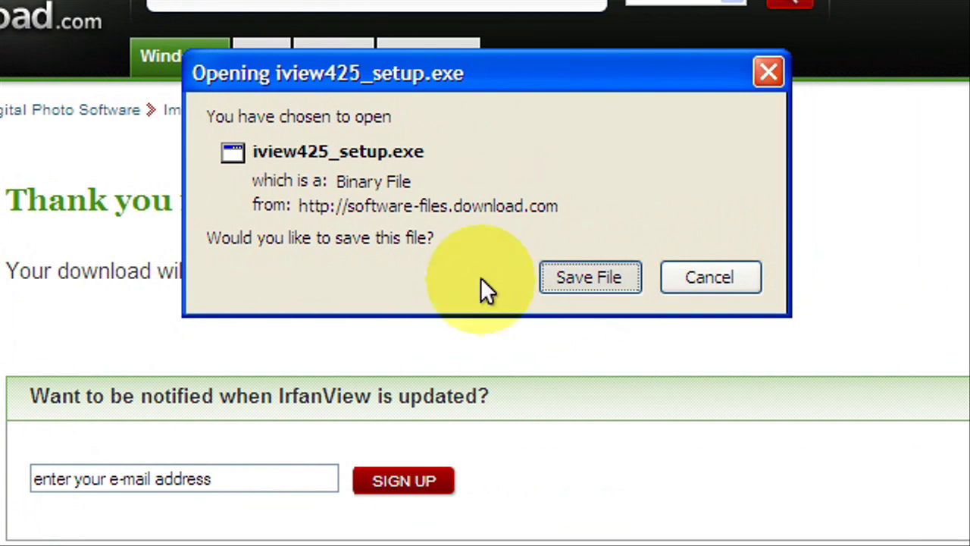
Step: Save iview425_setup(2).exe and run it, accepting the open and security warnings
{"action": "key", "text": "Return"}
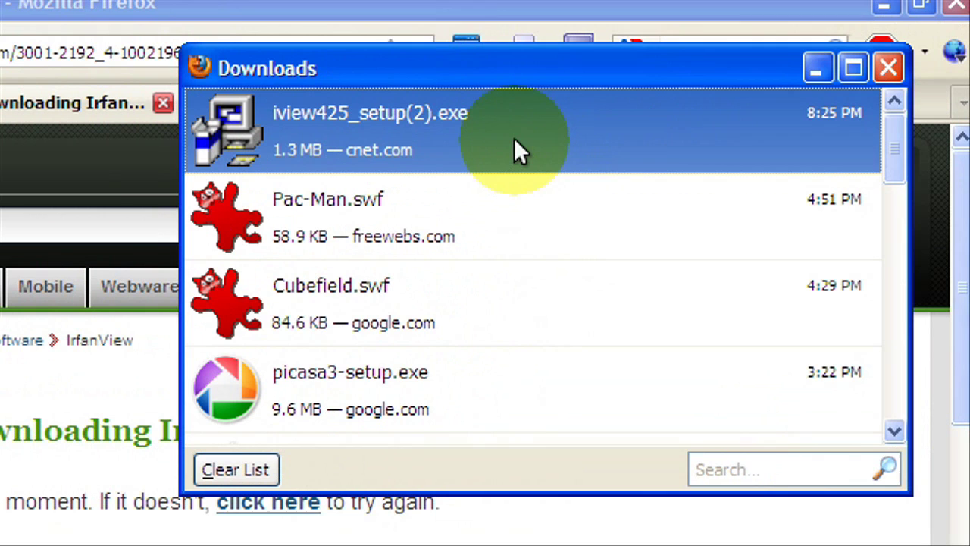
{"action": "double_click", "coordinate": [514, 137]}
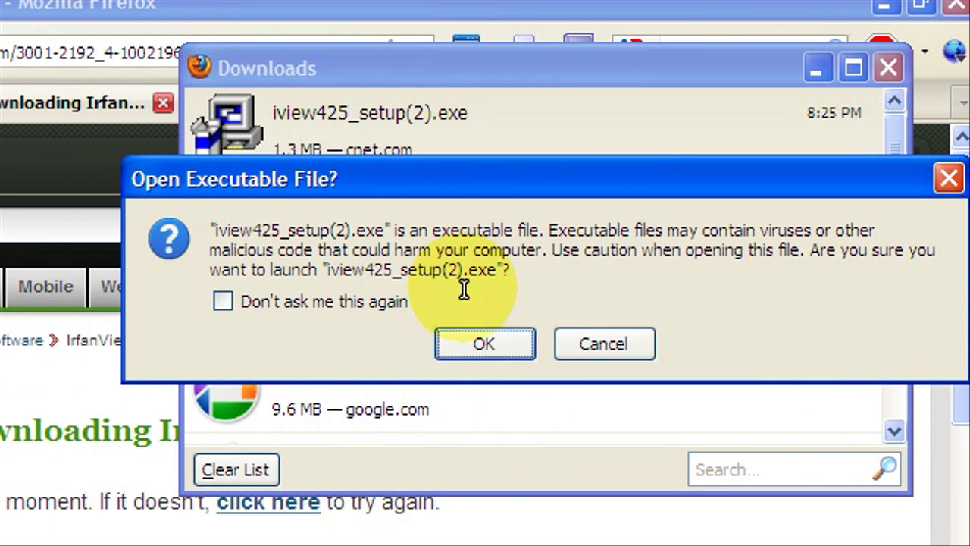
{"action": "left_click", "coordinate": [483, 345]}
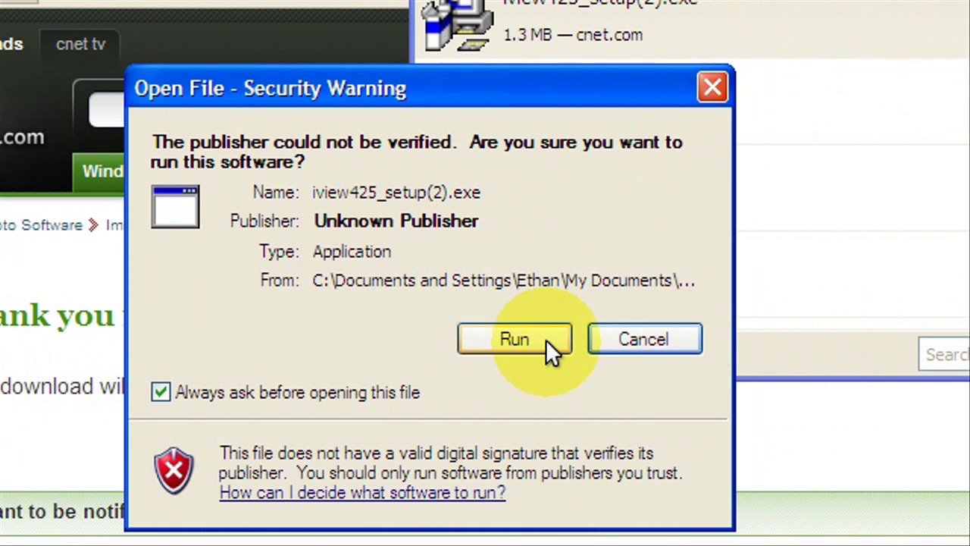
{"action": "left_click", "coordinate": [545, 341]}
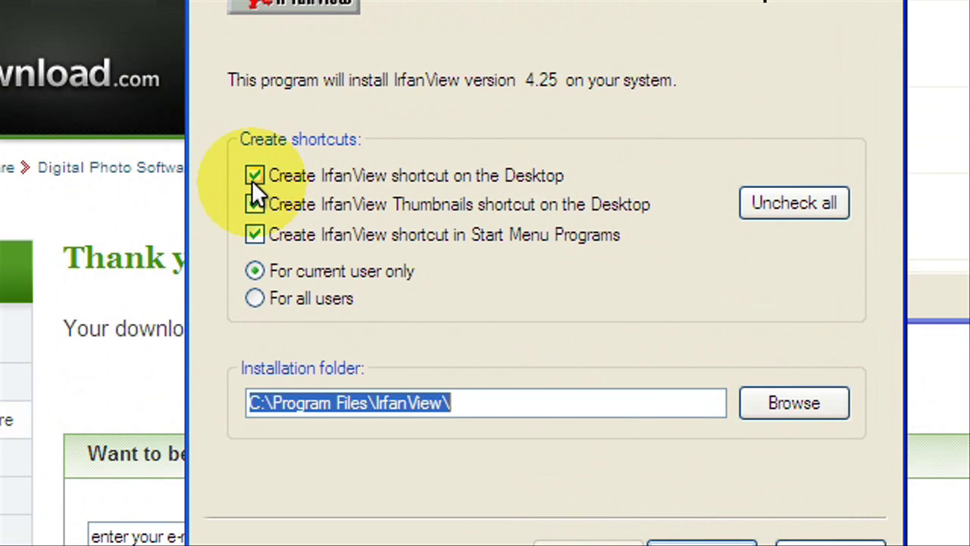
Step: Turn off the IrfanView desktop shortcut and advance to the file association page
{"action": "left_click", "coordinate": [252, 179]}
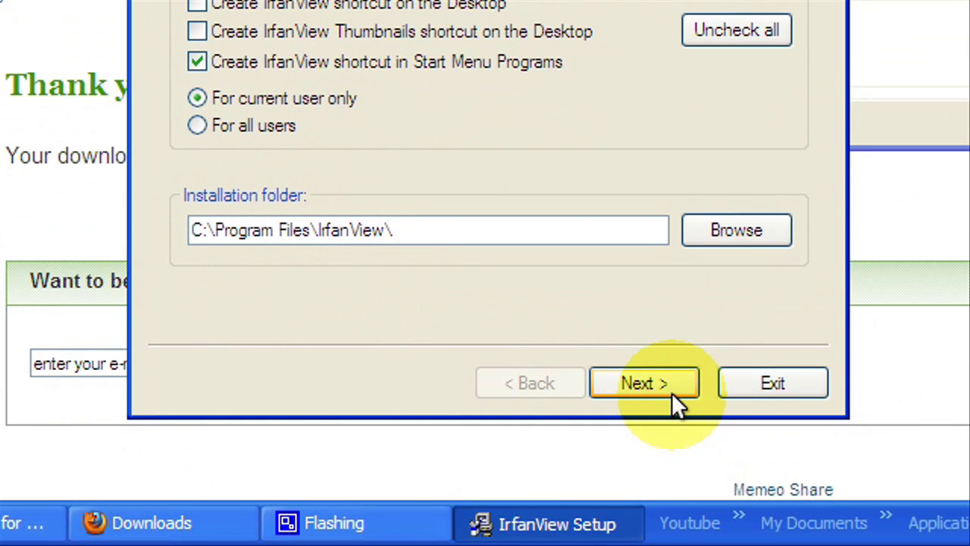
{"action": "left_click", "coordinate": [662, 389]}
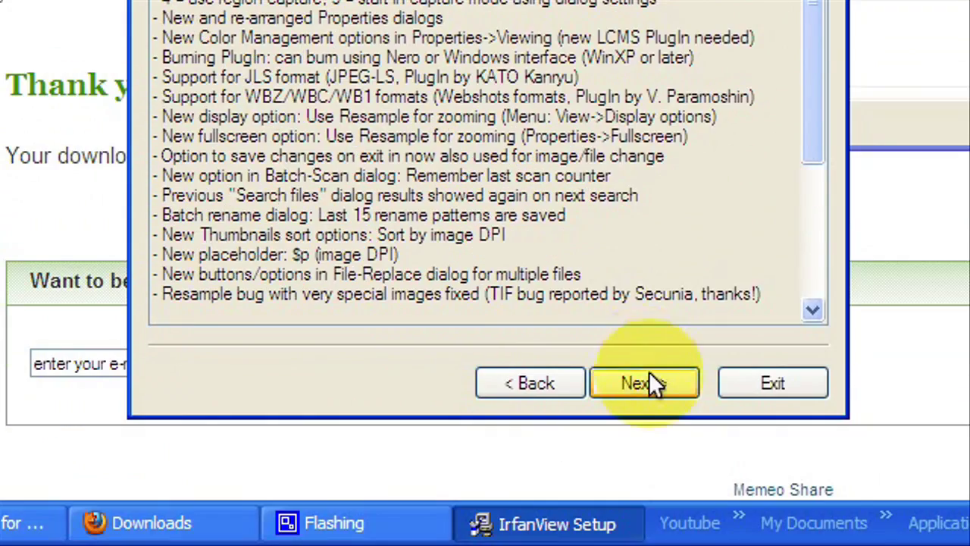
{"action": "left_click", "coordinate": [644, 440]}
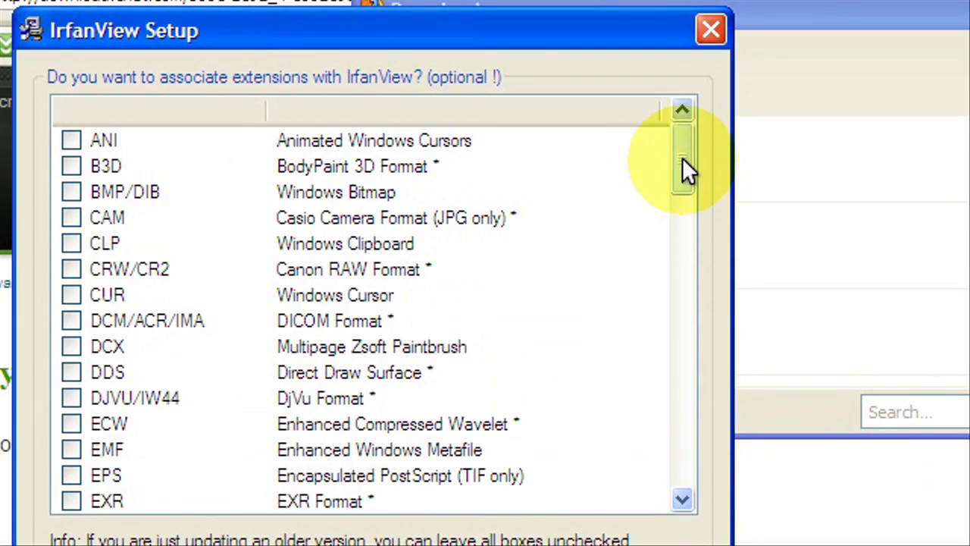
Step: Tick only the SWF/FLV Macromedia Flash association in the extension list
{"action": "left_click_drag", "start_coordinate": [739, 45], "coordinate": [743, 102]}
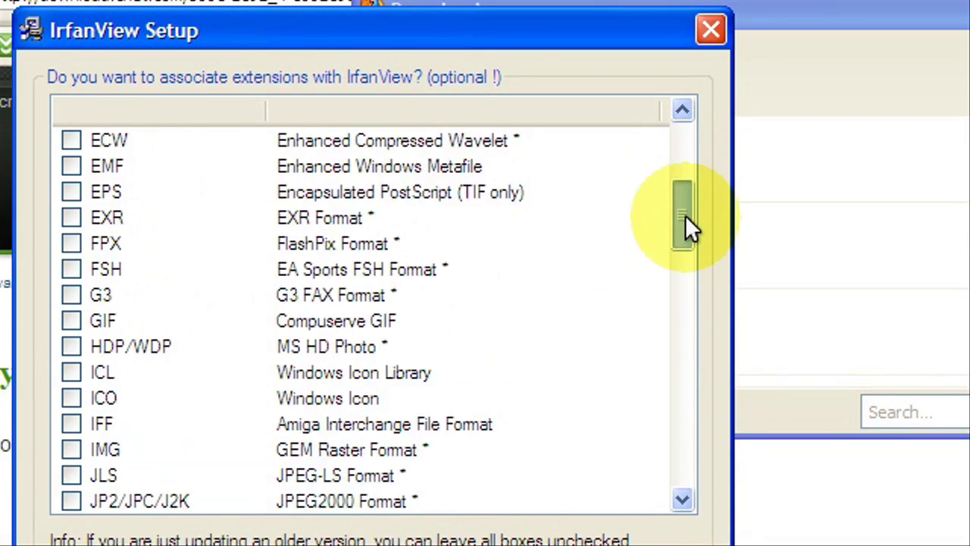
{"action": "left_click_drag", "start_coordinate": [685, 215], "coordinate": [683, 447]}
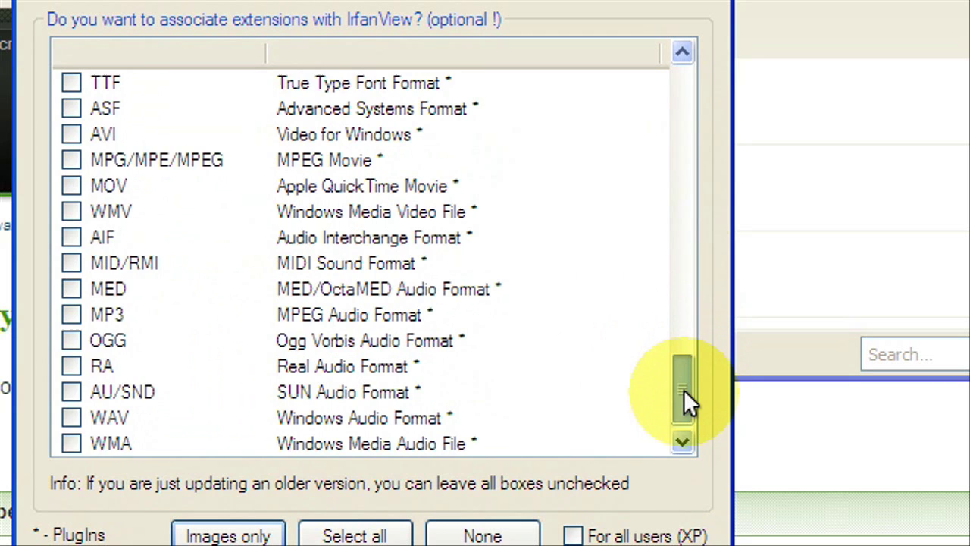
{"action": "left_click_drag", "start_coordinate": [683, 391], "coordinate": [667, 101]}
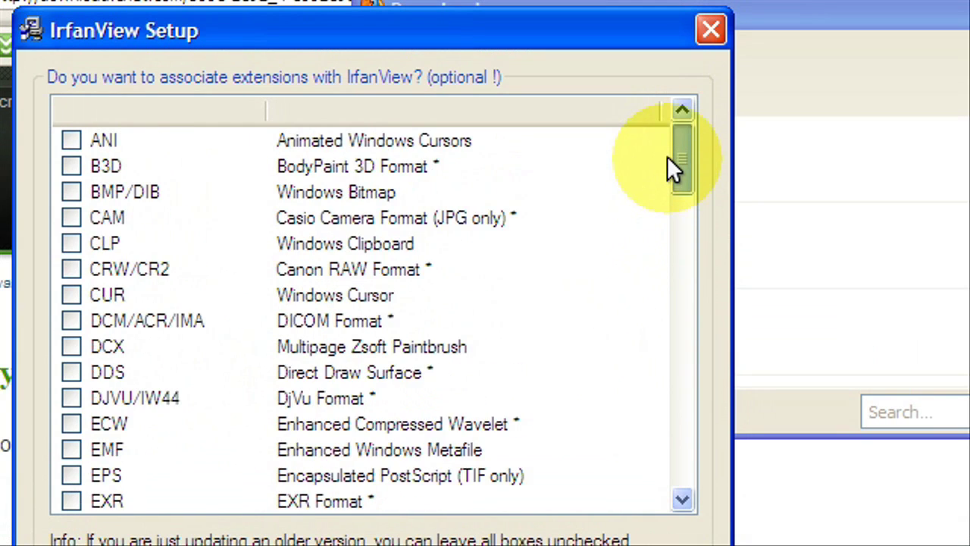
{"action": "left_click_drag", "start_coordinate": [666, 156], "coordinate": [659, 473]}
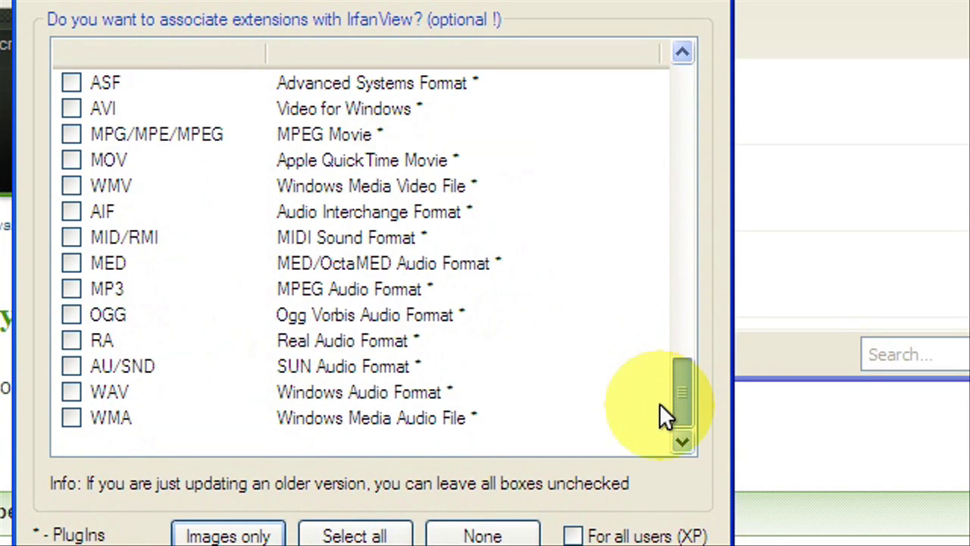
{"action": "left_click_drag", "start_coordinate": [659, 348], "coordinate": [662, 303]}
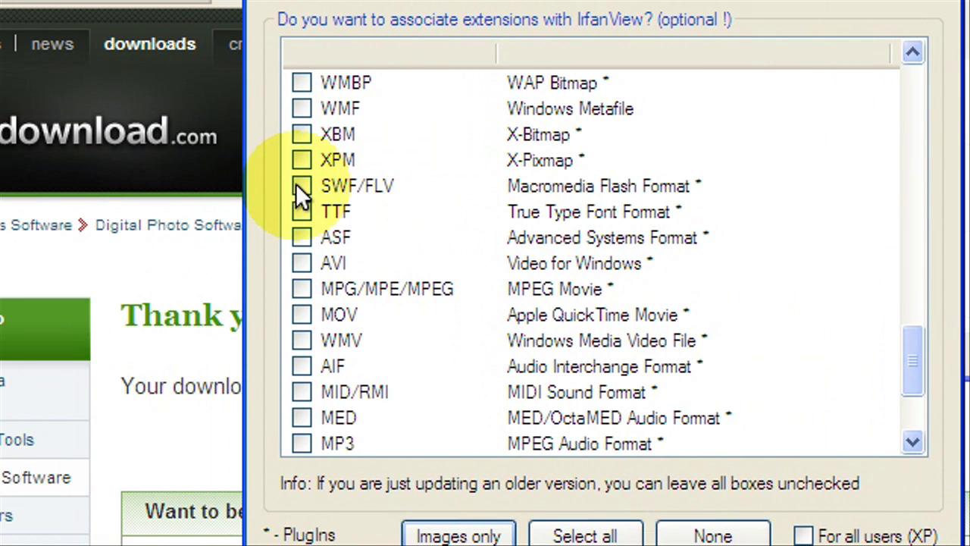
{"action": "left_click", "coordinate": [299, 186]}
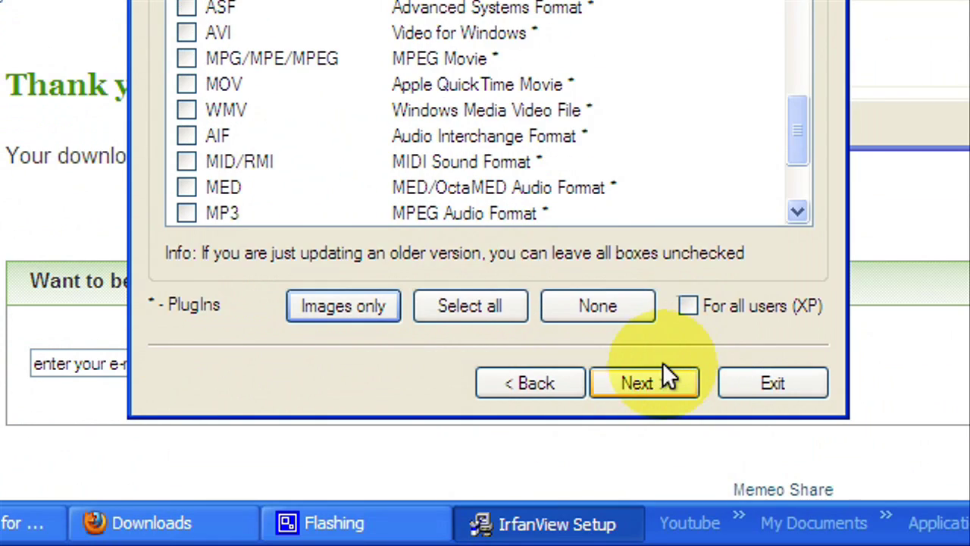
Step: Install without the Google Toolbar, approve the association, untick Start IrfanView, and close the FAQ
{"action": "left_click", "coordinate": [662, 376]}
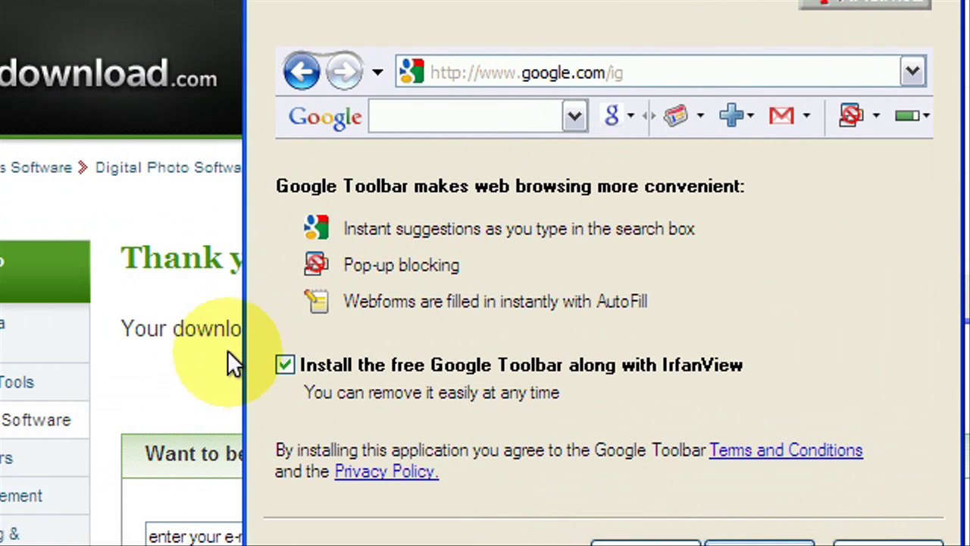
{"action": "left_click", "coordinate": [284, 364]}
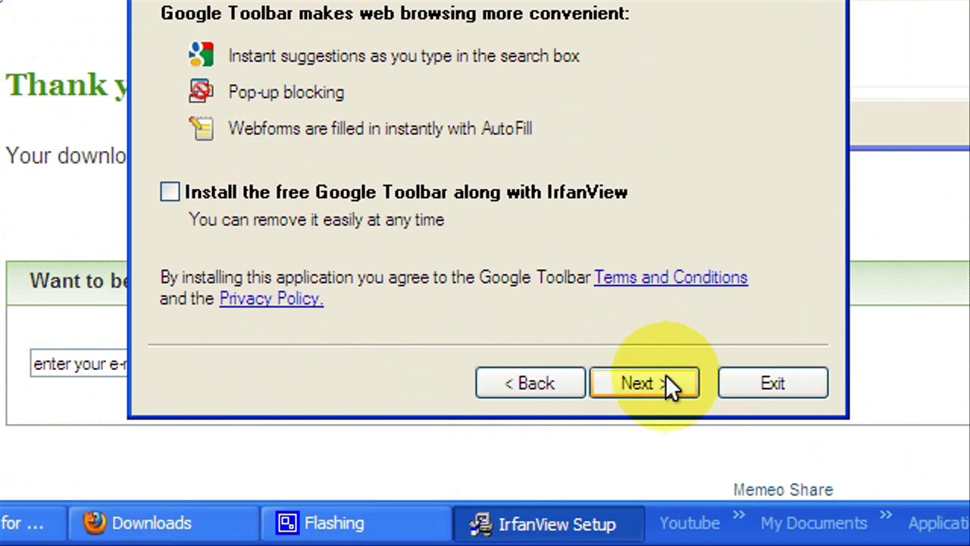
{"action": "left_click", "coordinate": [665, 375]}
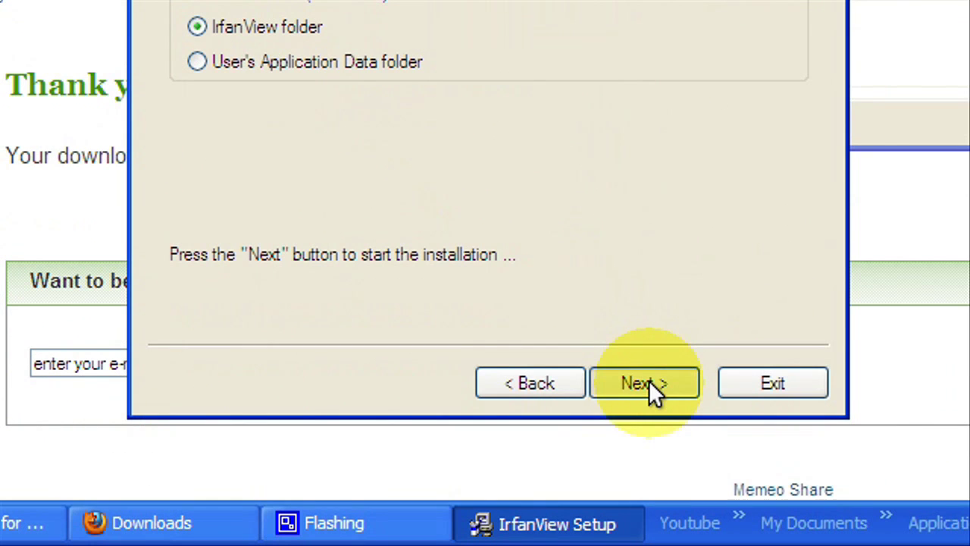
{"action": "left_click", "coordinate": [649, 380]}
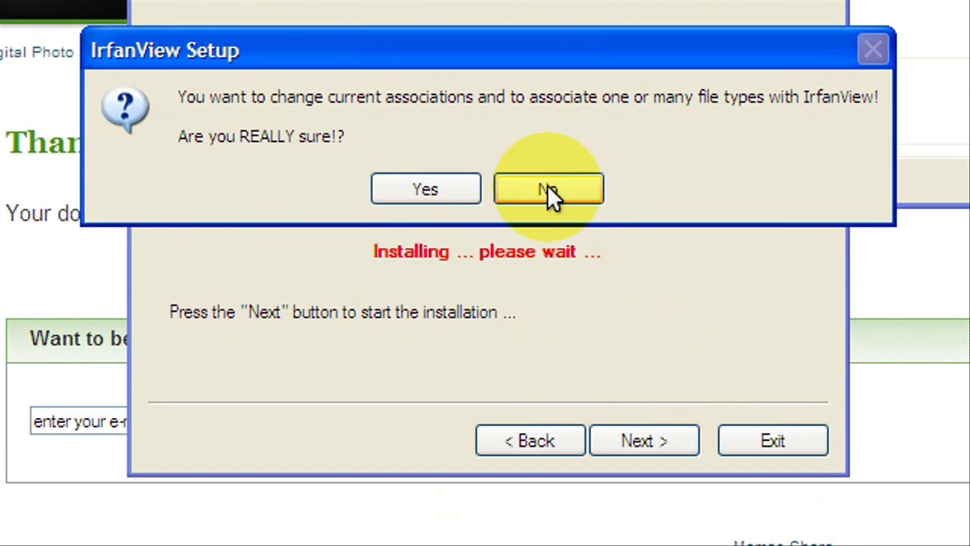
{"action": "left_click", "coordinate": [421, 191]}
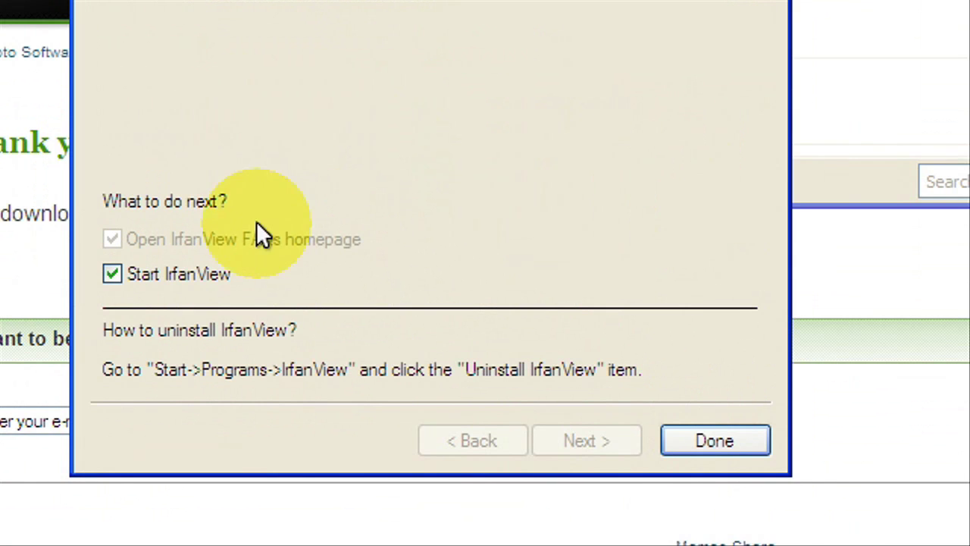
{"action": "left_click", "coordinate": [244, 275]}
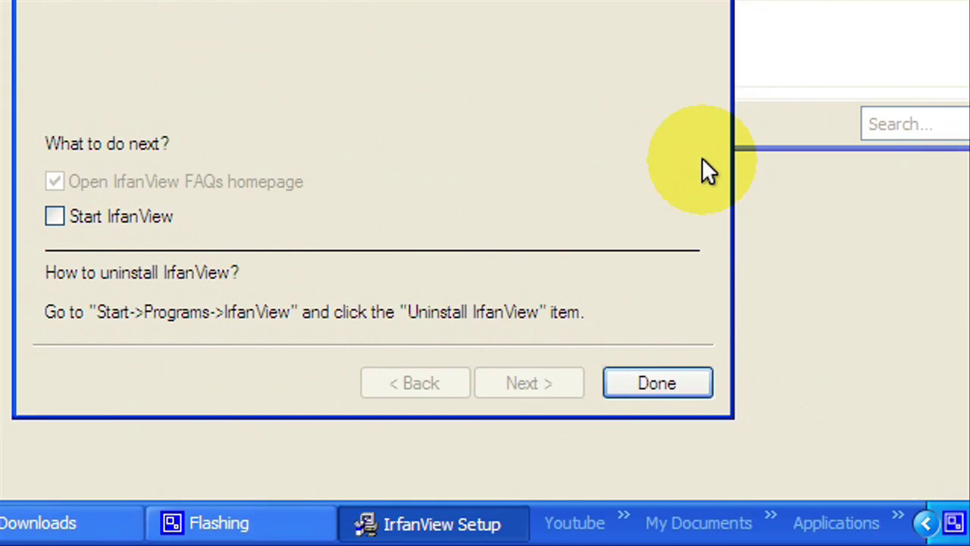
{"action": "left_click", "coordinate": [655, 121]}
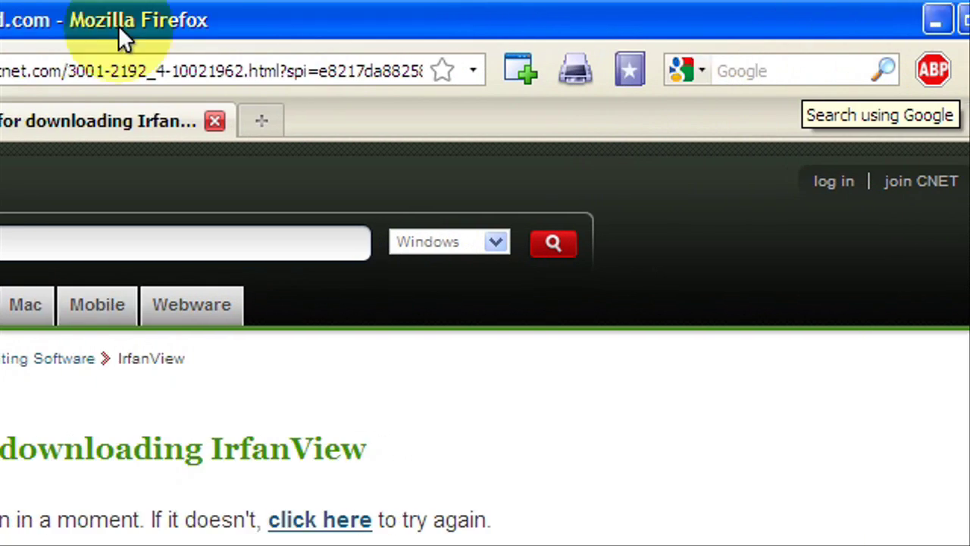
Step: Close the CNET page, search 'irfanview plugins' and open the IrfanView PlugIns ZIP list
{"action": "left_click", "coordinate": [272, 121]}
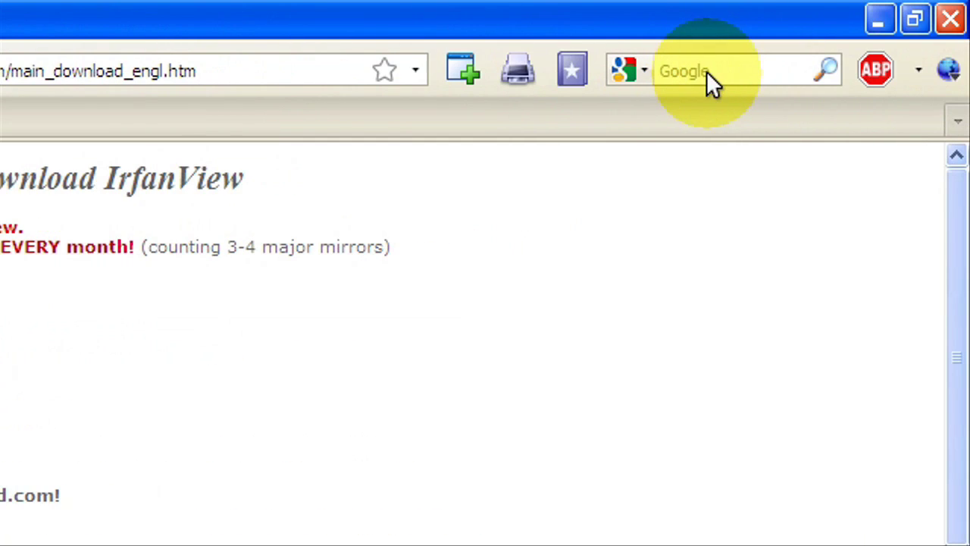
{"action": "left_click", "coordinate": [821, 71]}
{"action": "type", "text": "irfa"}
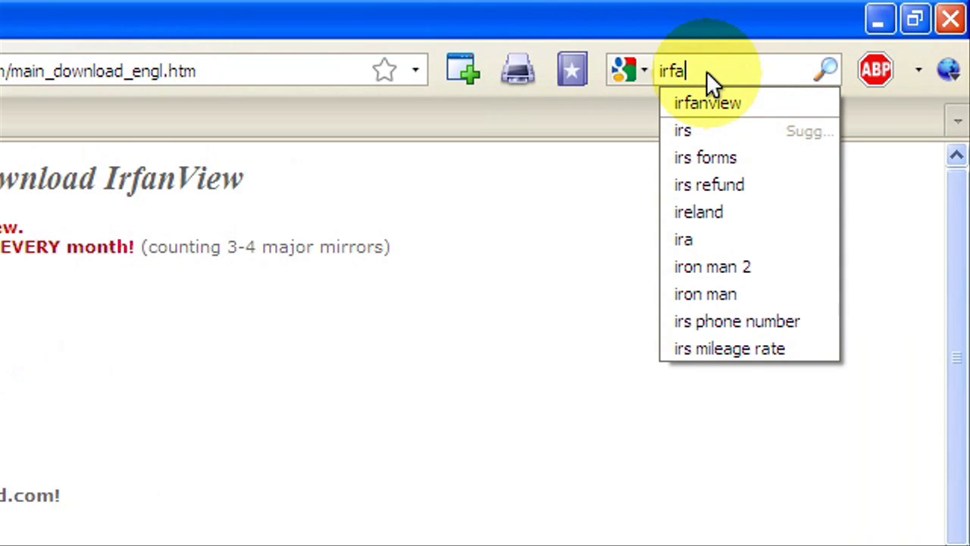
{"action": "type", "text": "nb"}
{"action": "key", "text": "BackSpace"}
{"action": "type", "text": "v"}
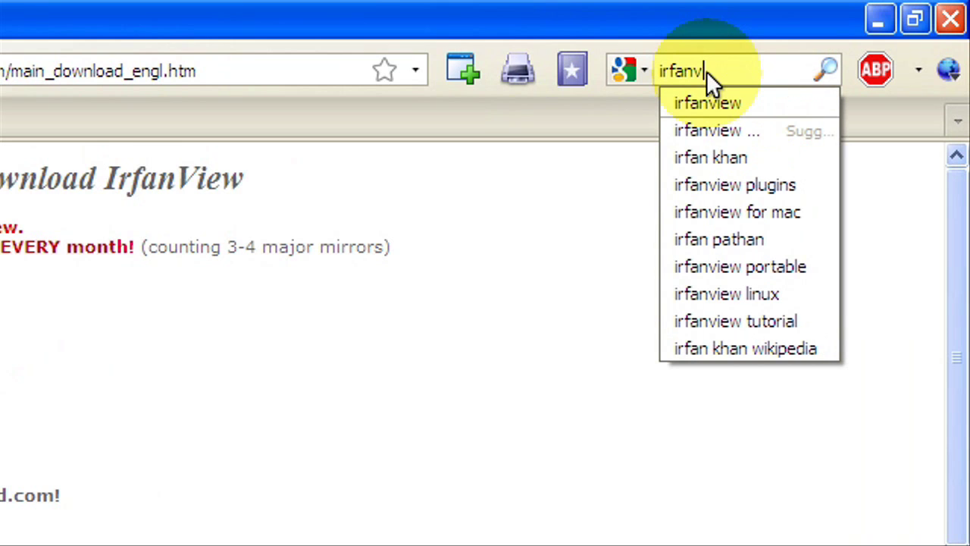
{"action": "type", "text": "iew pl"}
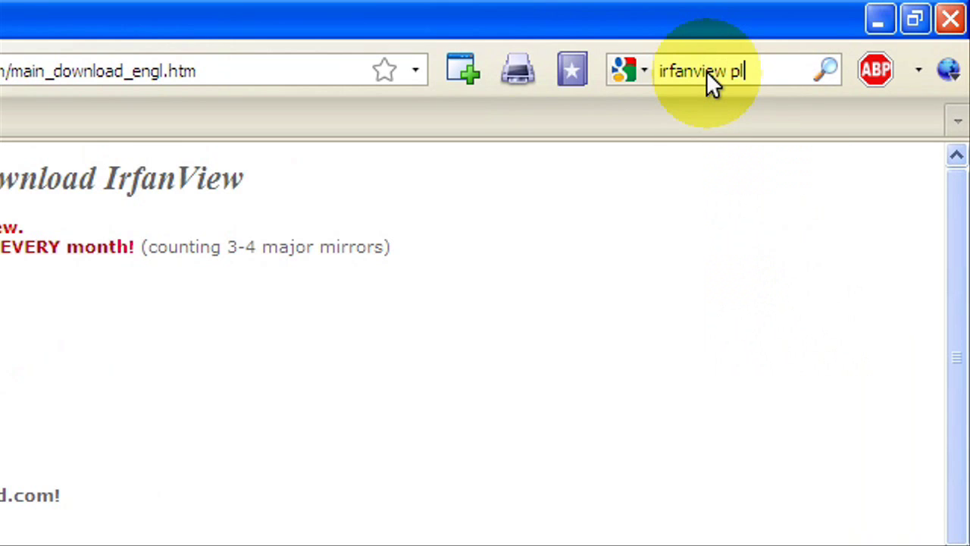
{"action": "type", "text": "ugins"}
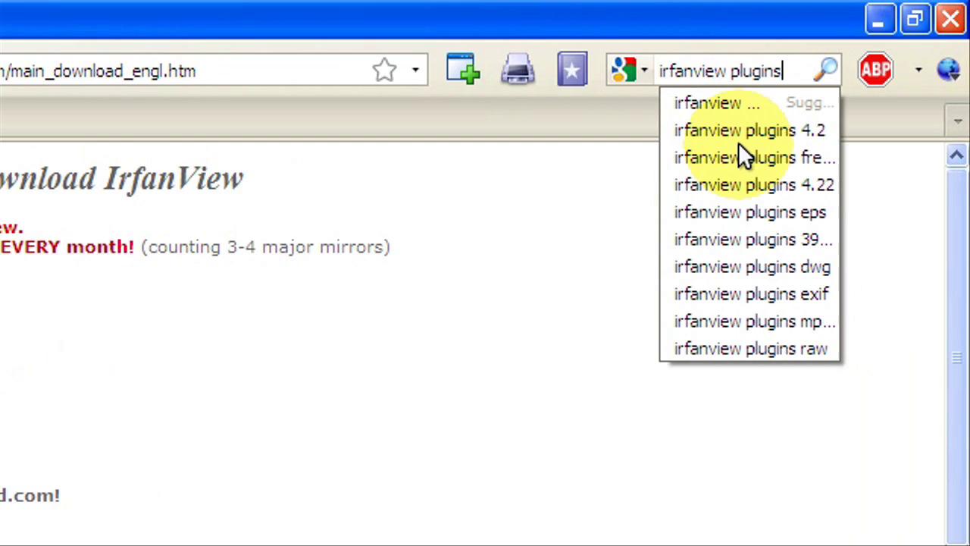
{"action": "key", "text": "Return"}
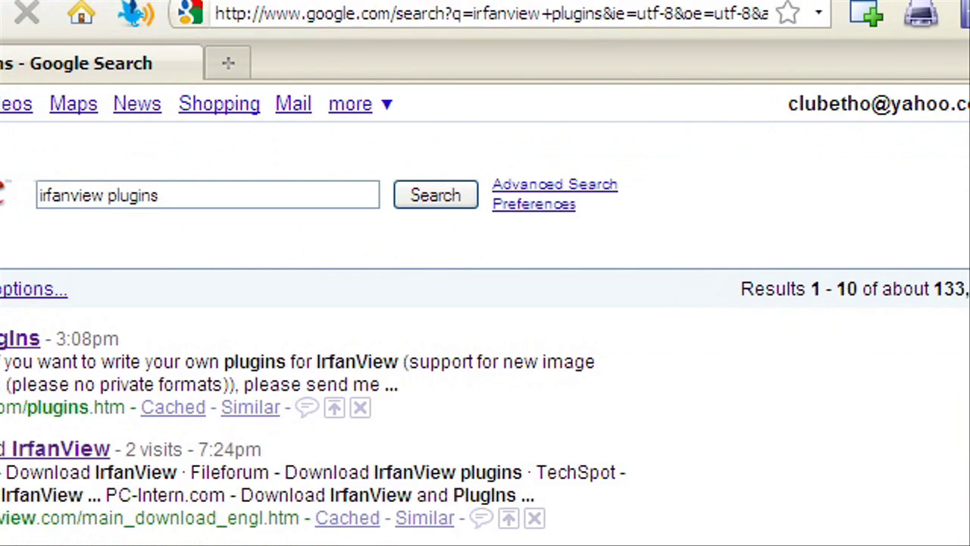
{"action": "left_click", "coordinate": [19, 338]}
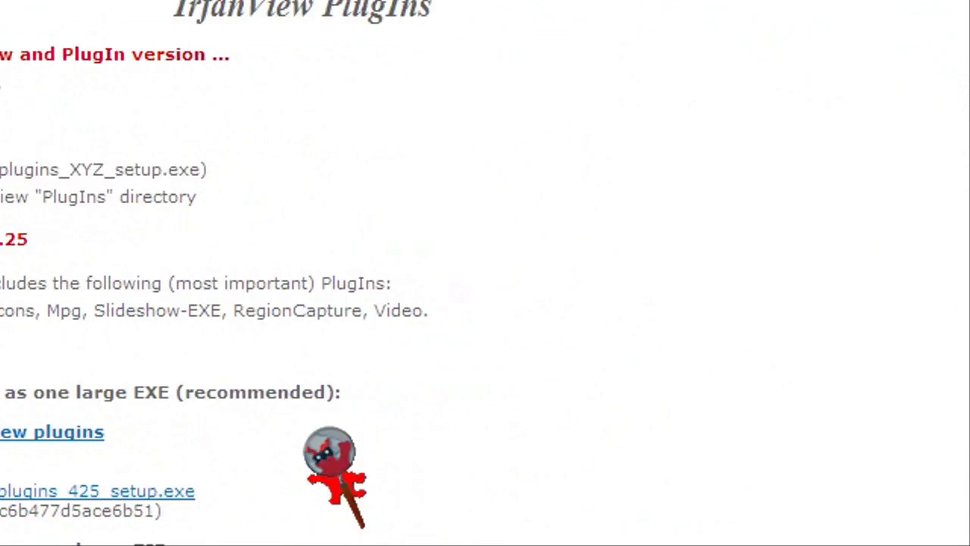
{"action": "left_click_drag", "start_coordinate": [966, 169], "coordinate": [963, 253]}
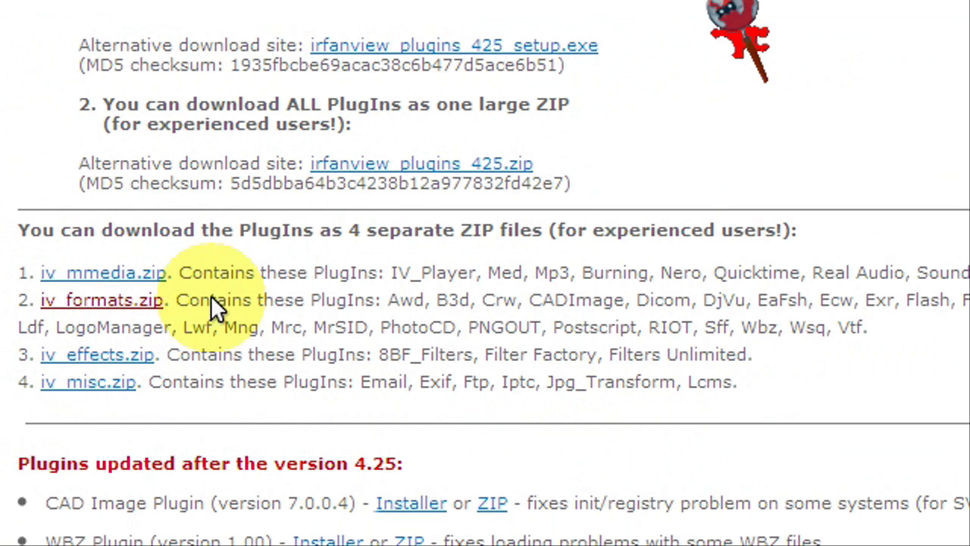
Step: Download iv_formats.zip and place it near the desktop centre
{"action": "left_click", "coordinate": [120, 301]}
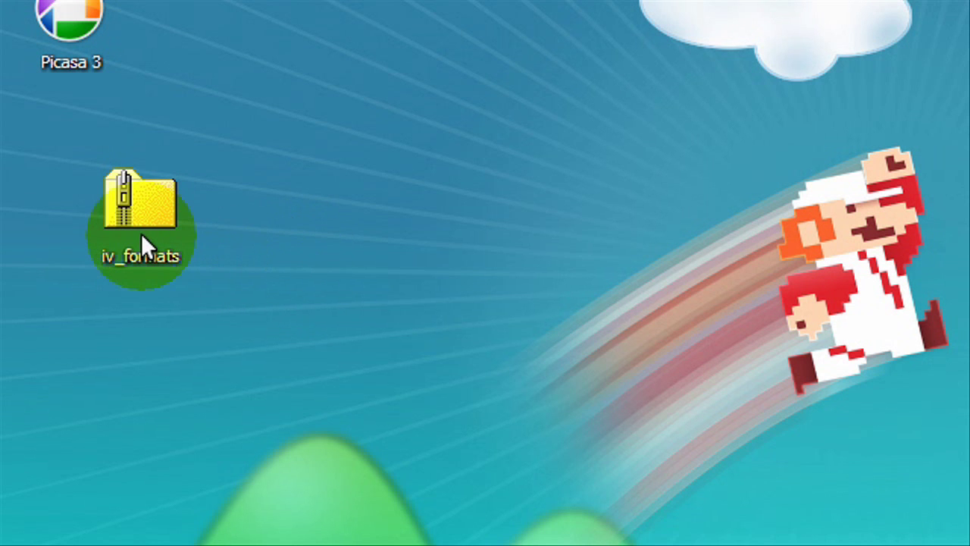
{"action": "left_click_drag", "start_coordinate": [142, 234], "coordinate": [462, 274]}
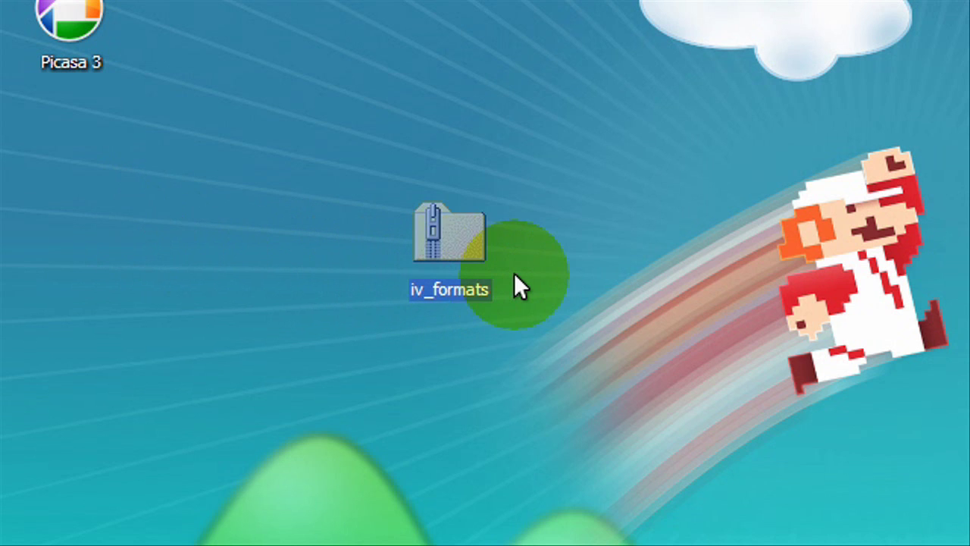
{"action": "left_click", "coordinate": [515, 276]}
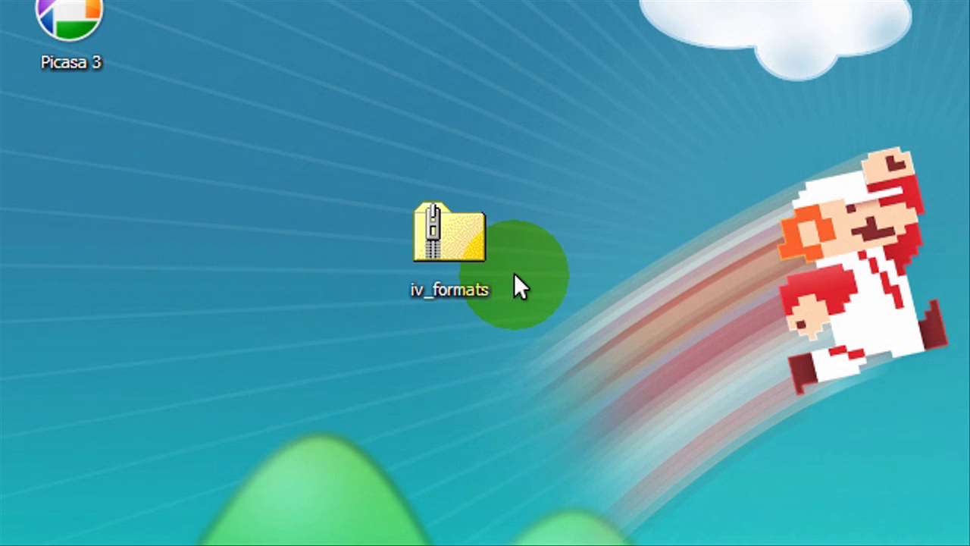
Step: Extract all files from iv_formats.zip into an iv_formats folder, then close the zip window
{"action": "double_click", "coordinate": [461, 246]}
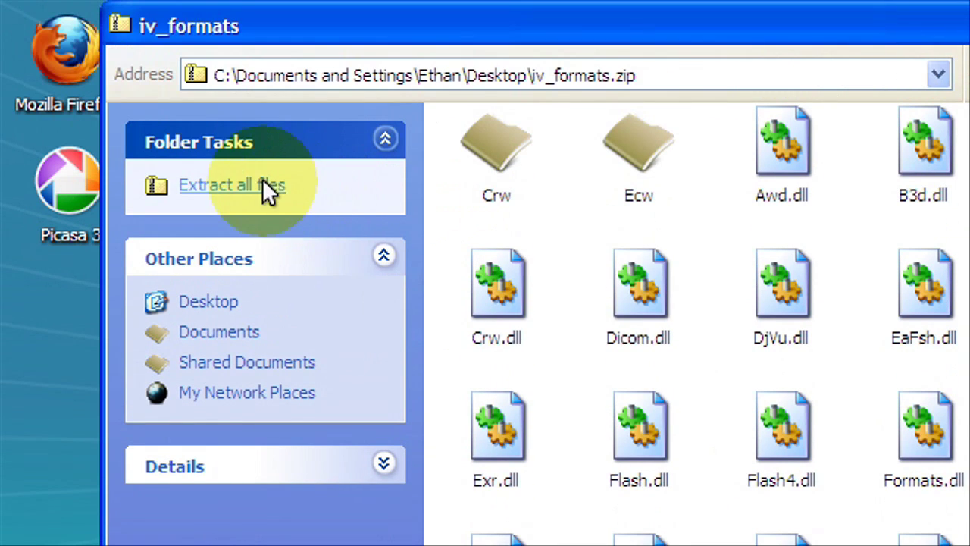
{"action": "left_click", "coordinate": [265, 186]}
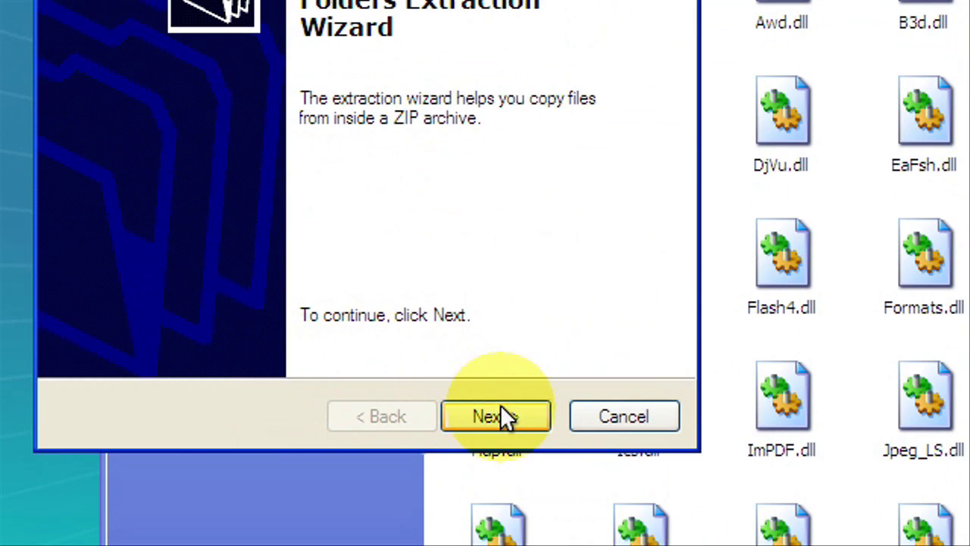
{"action": "left_click", "coordinate": [497, 416]}
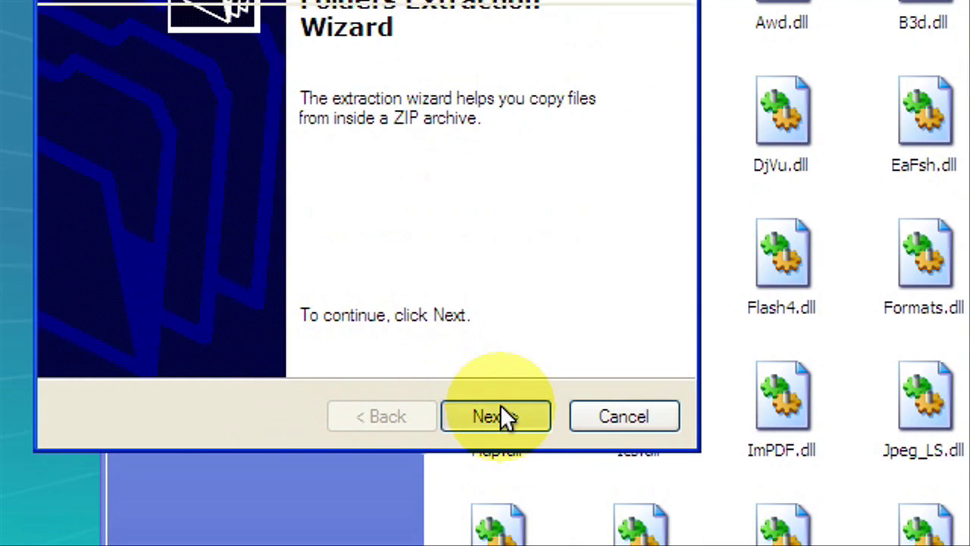
{"action": "left_click", "coordinate": [500, 406]}
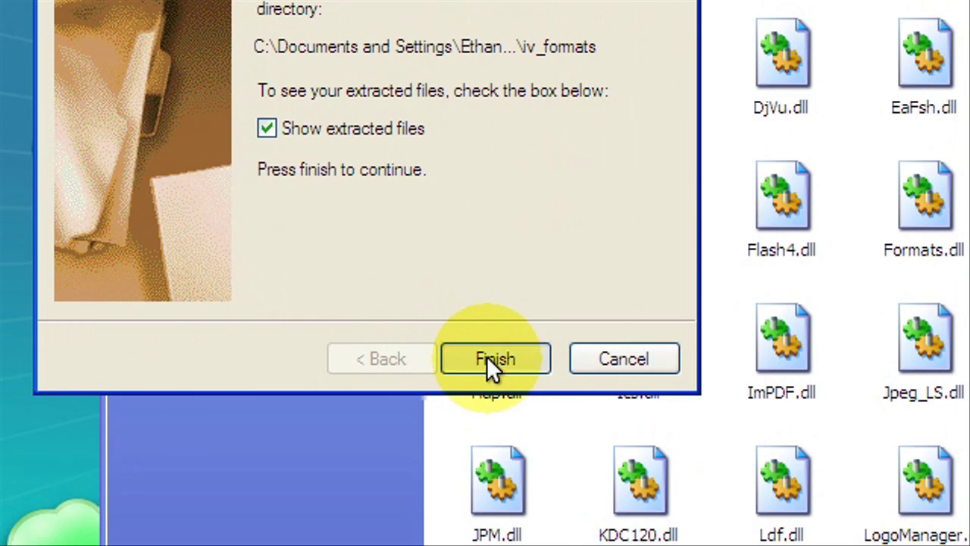
{"action": "left_click", "coordinate": [486, 413]}
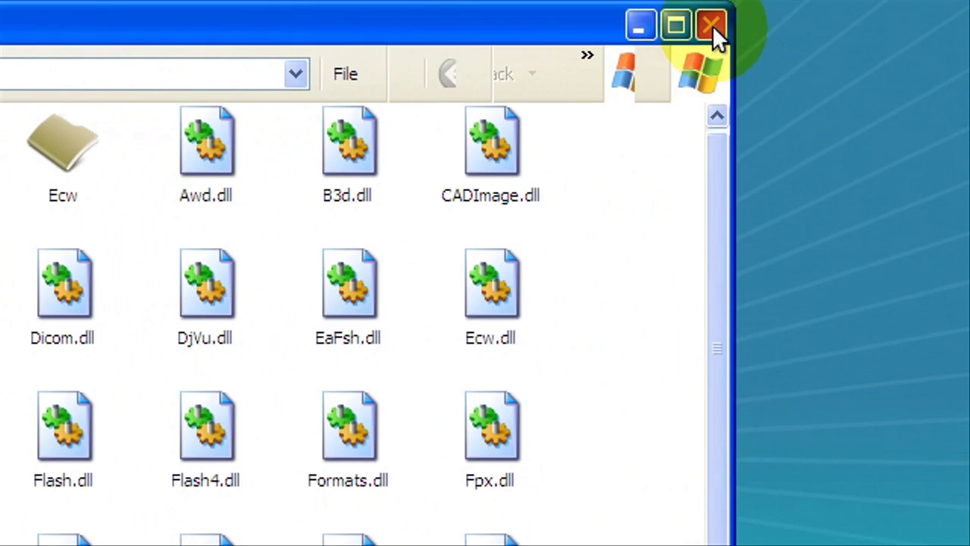
{"action": "left_click", "coordinate": [713, 25]}
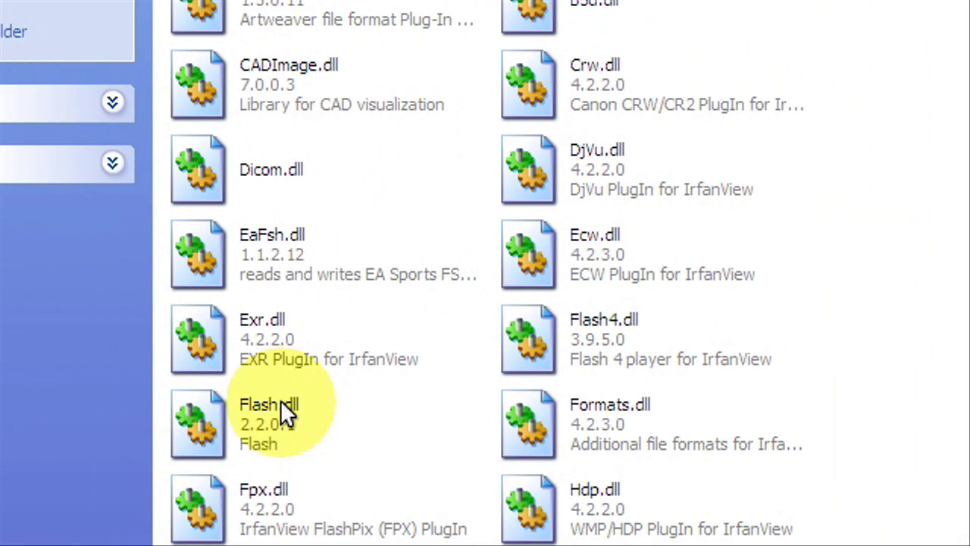
Step: Copy Flash.dll and Flash4.dll from the iv_formats folder onto the desktop
{"action": "mouse_move", "coordinate": [177, 464]}
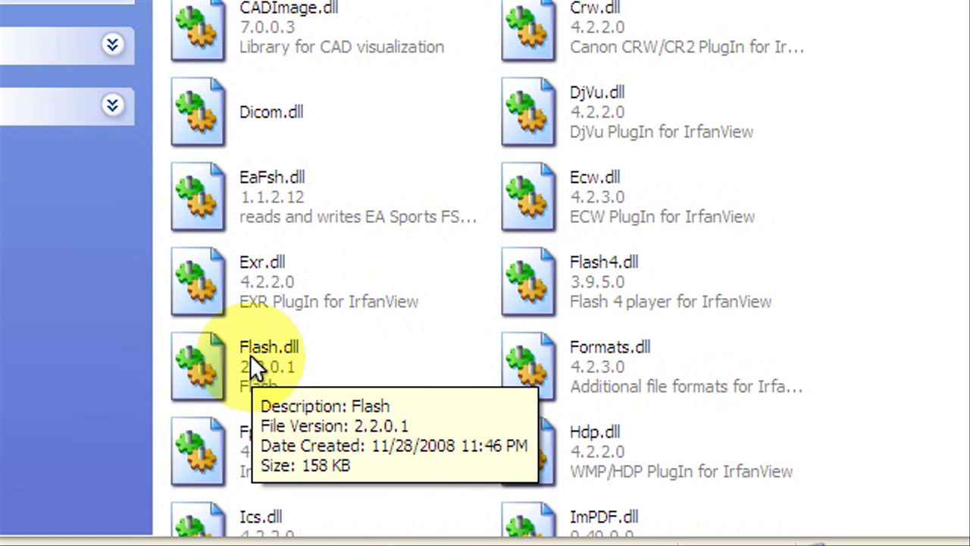
{"action": "left_click", "coordinate": [250, 355]}
{"action": "left_click", "coordinate": [545, 278], "text": "ctrl"}
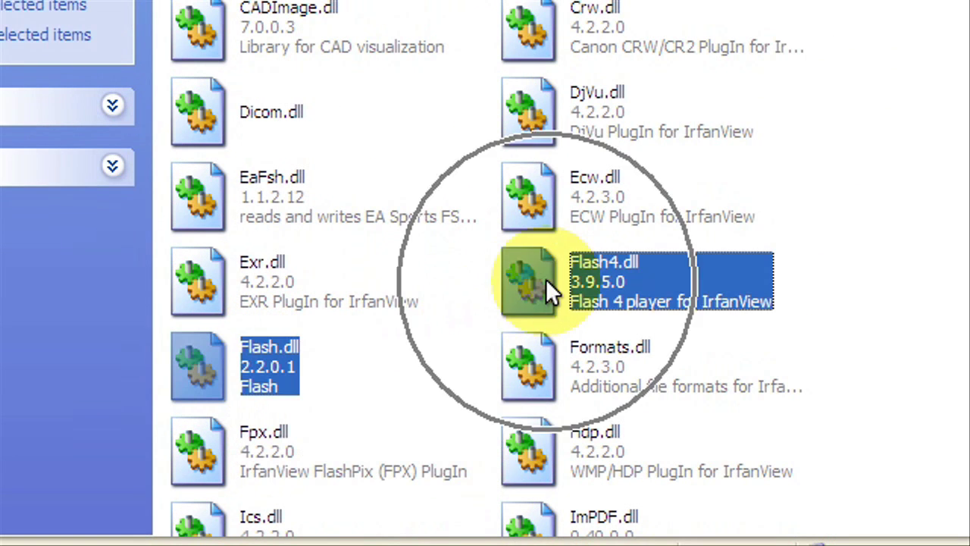
{"action": "left_click_drag", "start_coordinate": [217, 372], "coordinate": [32, 315]}
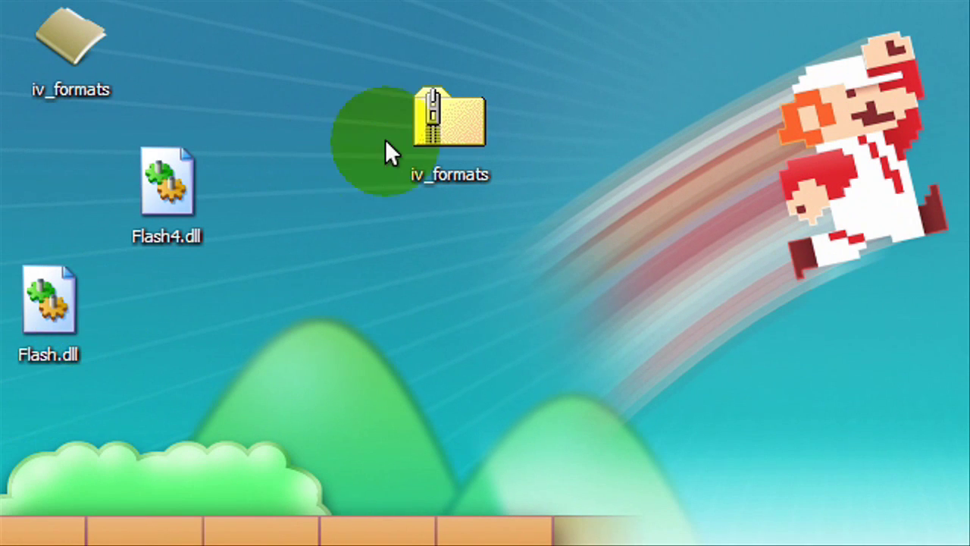
Step: Select the iv_formats zip and folder and delete both, confirming with Yes
{"action": "left_click_drag", "start_coordinate": [458, 142], "coordinate": [238, 76]}
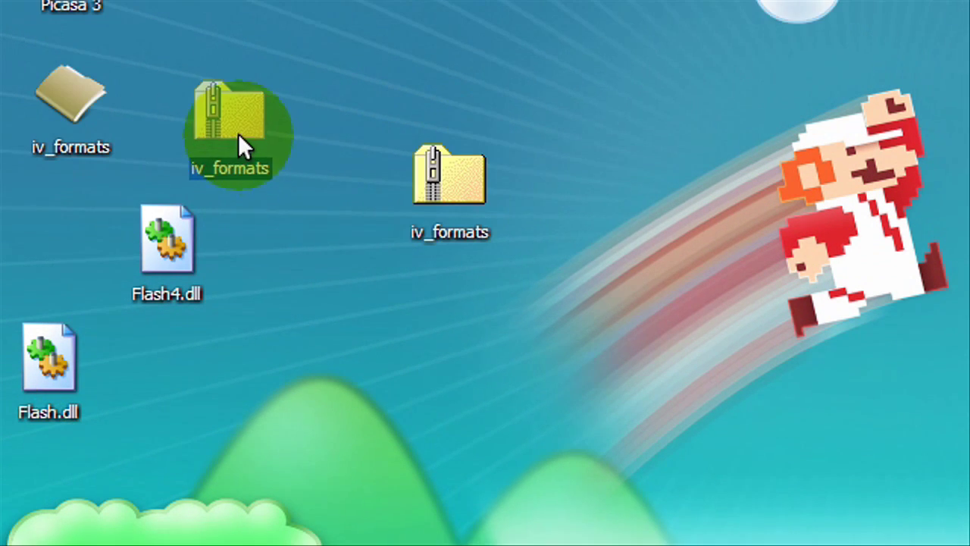
{"action": "left_click_drag", "start_coordinate": [238, 133], "coordinate": [212, 127]}
{"action": "left_click", "coordinate": [39, 94], "text": "ctrl"}
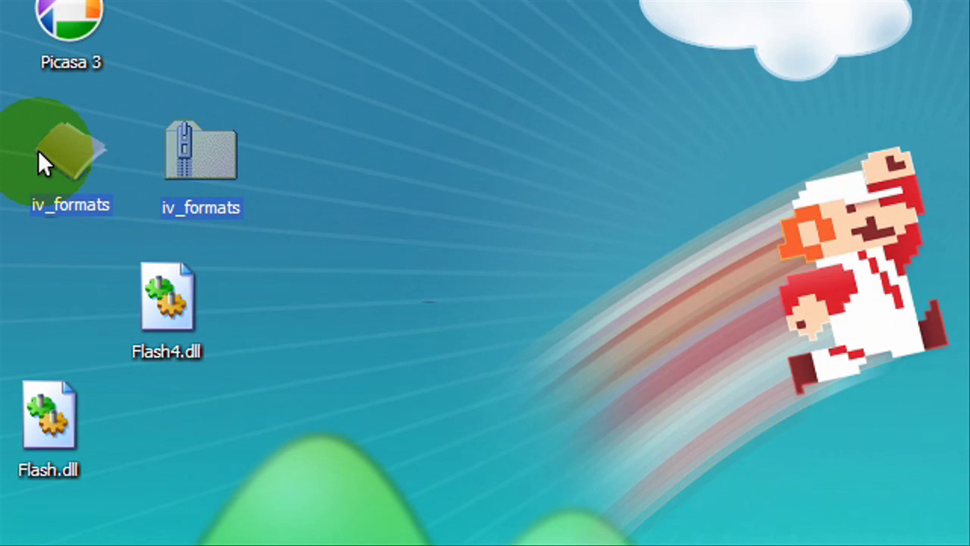
{"action": "key", "text": "Delete"}
{"action": "left_click", "coordinate": [689, 332]}
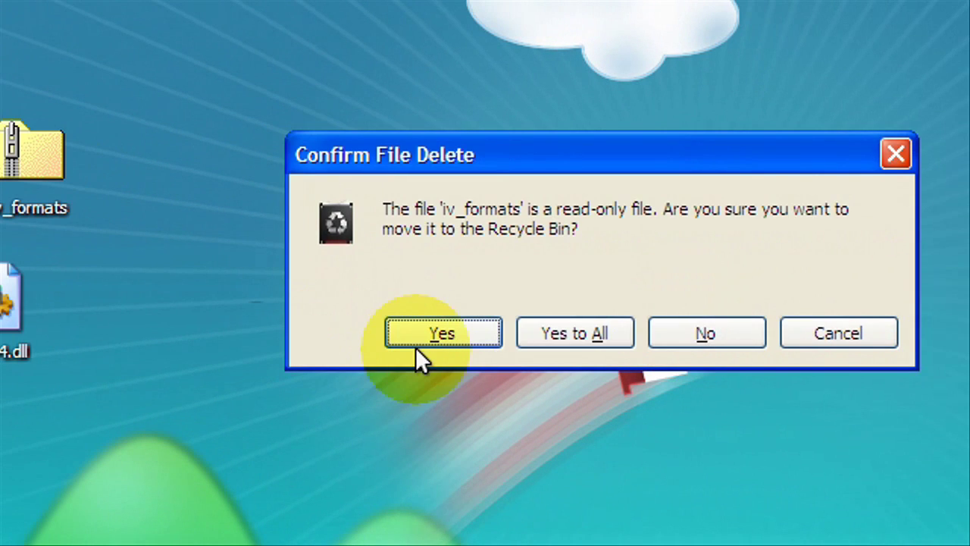
Step: Confirm recycling the read-only zip and browse to C:\Program Files\IrfanView\Plugins
{"action": "left_click", "coordinate": [523, 341]}
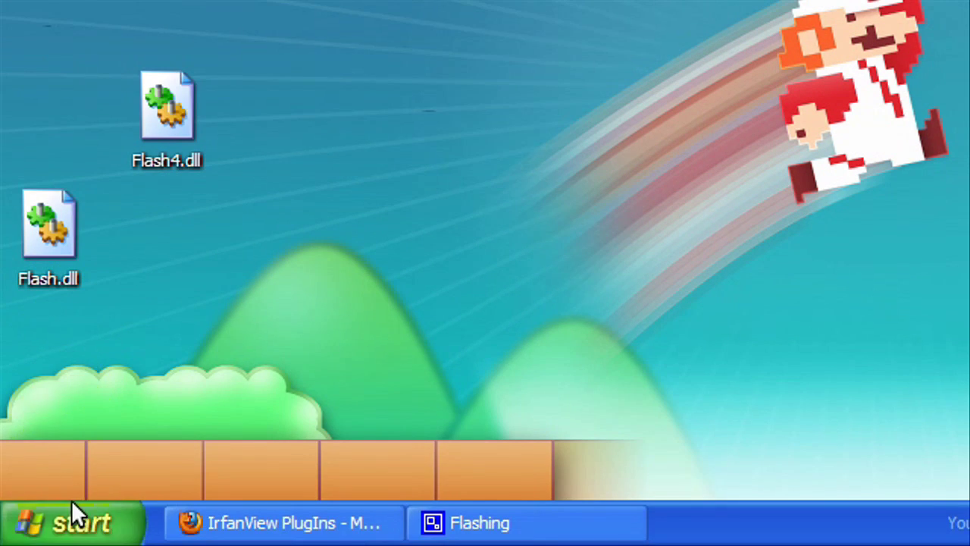
{"action": "left_click", "coordinate": [71, 516]}
{"action": "left_click", "coordinate": [416, 58]}
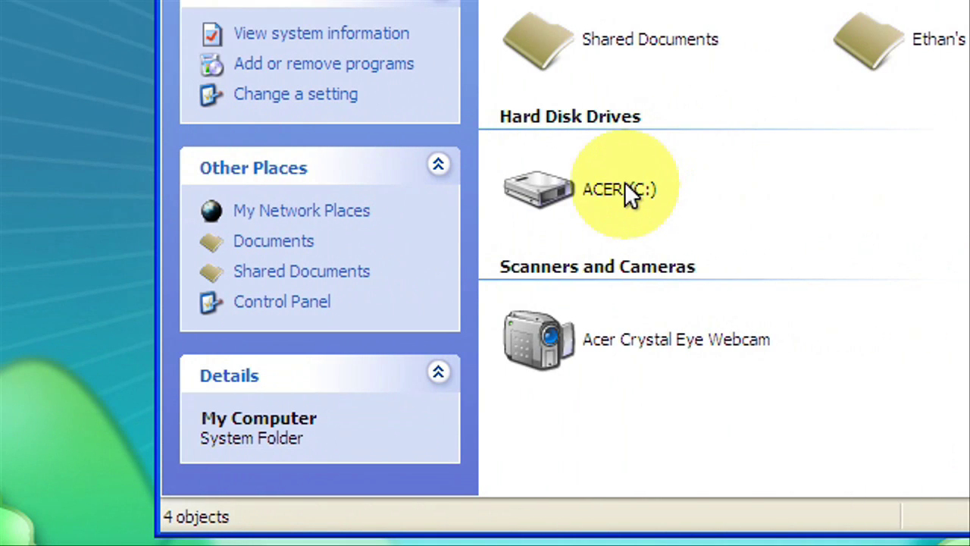
{"action": "double_click", "coordinate": [626, 189]}
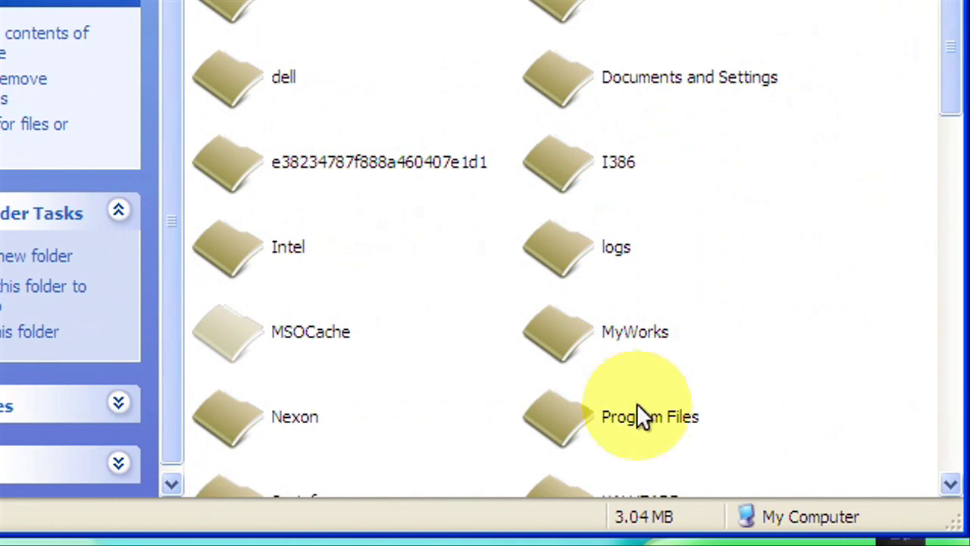
{"action": "double_click", "coordinate": [809, 421]}
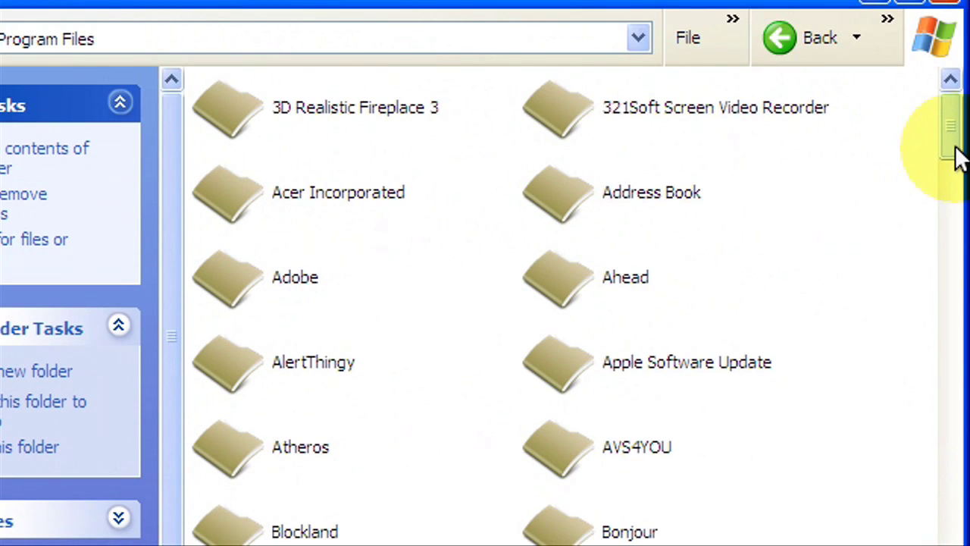
{"action": "left_click_drag", "start_coordinate": [959, 156], "coordinate": [954, 296]}
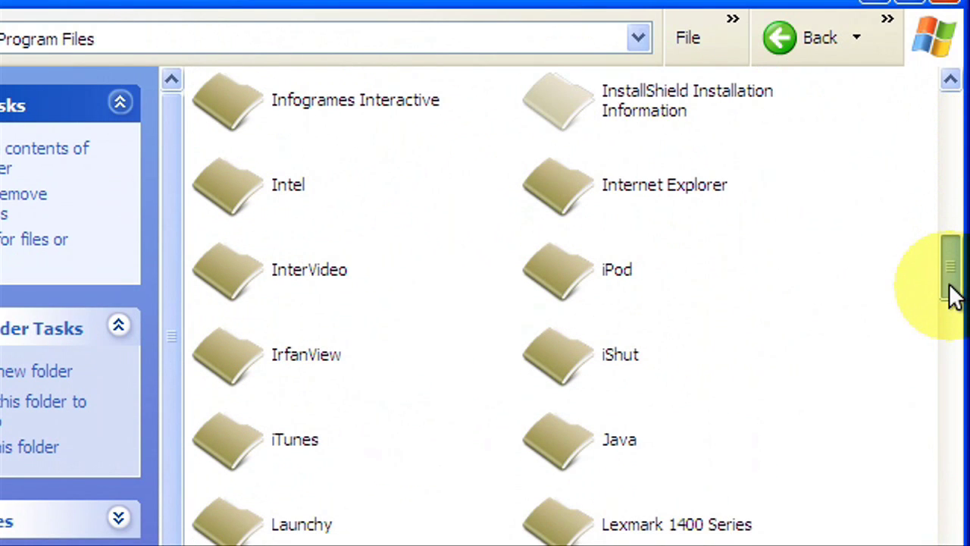
{"action": "double_click", "coordinate": [265, 352]}
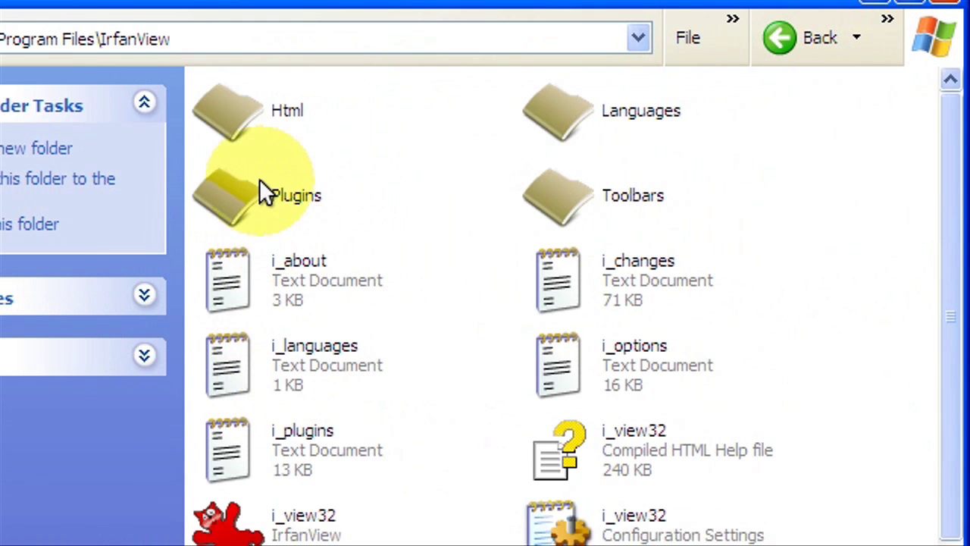
{"action": "double_click", "coordinate": [259, 191]}
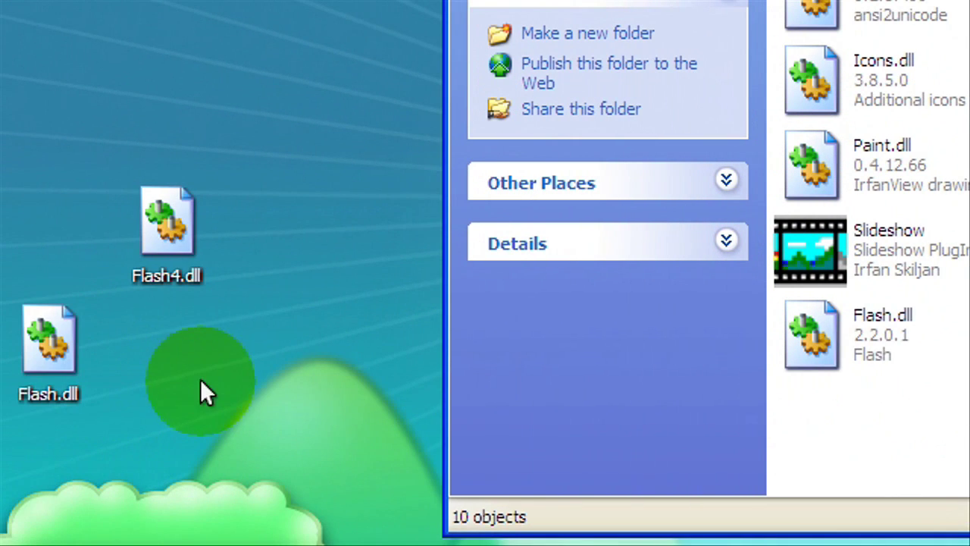
Step: Move Flash.dll and Flash4.dll into the Plugins folder and delete the desktop copies
{"action": "left_click_drag", "start_coordinate": [86, 421], "coordinate": [4, 190]}
{"action": "mouse_move", "coordinate": [156, 161]}
{"action": "left_mouse_down"}
{"action": "mouse_move", "coordinate": [748, 215]}
{"action": "mouse_move", "coordinate": [532, 260]}
{"action": "mouse_move", "coordinate": [177, 190]}
{"action": "mouse_move", "coordinate": [161, 174]}
{"action": "left_mouse_up"}
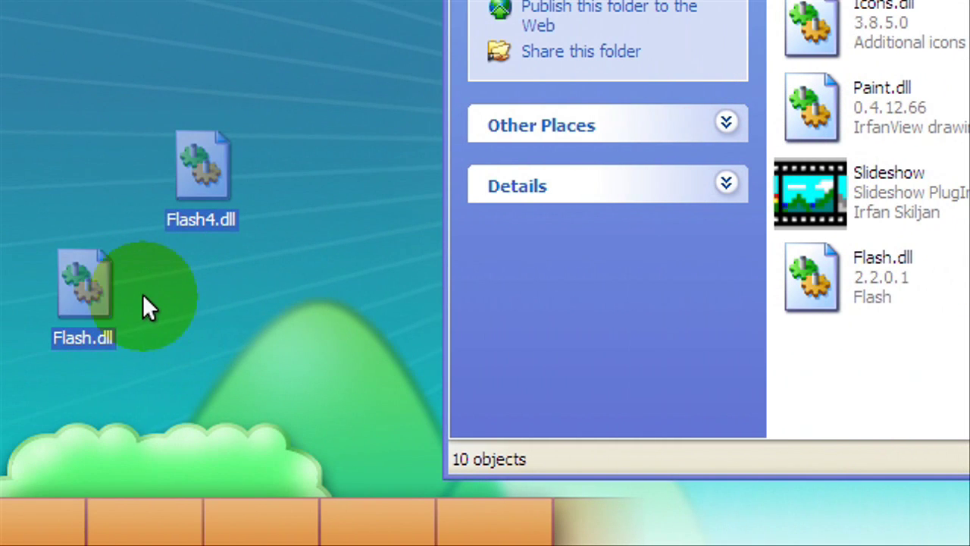
{"action": "key", "text": "Delete"}
{"action": "left_click", "coordinate": [747, 199]}
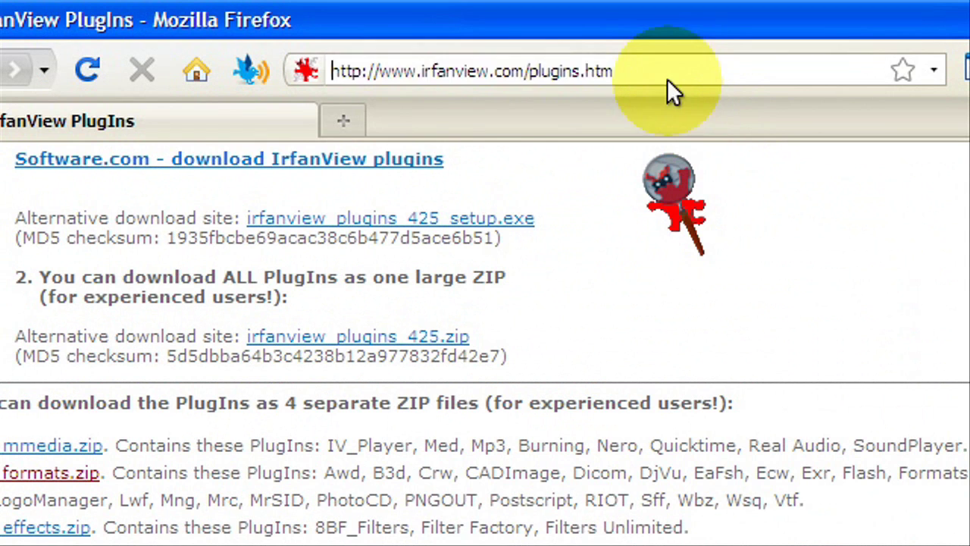
Step: Load addictinggames.com and open Learn to Fly from its game list
{"action": "left_click", "coordinate": [667, 79]}
{"action": "key", "text": "BackSpace"}
{"action": "type", "text": "add"}
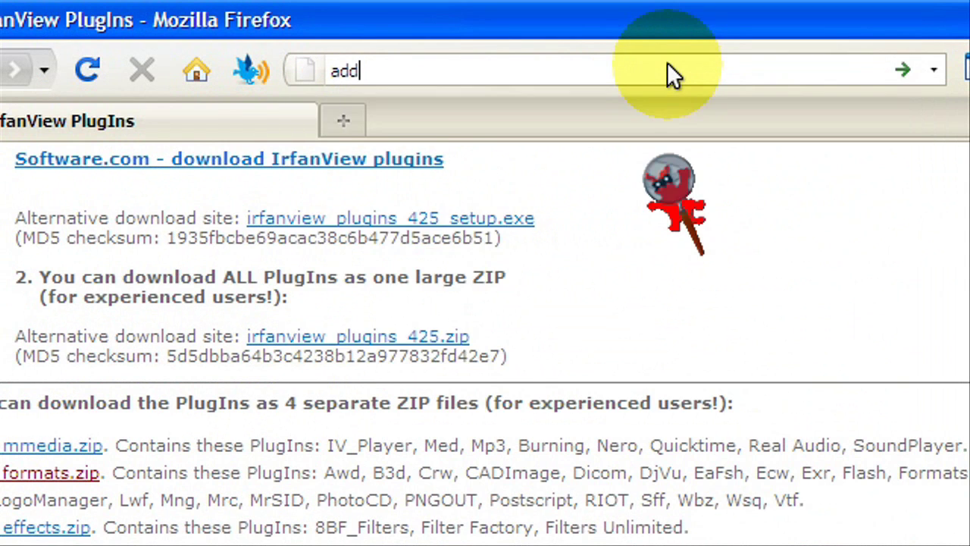
{"action": "type", "text": "ictinggam"}
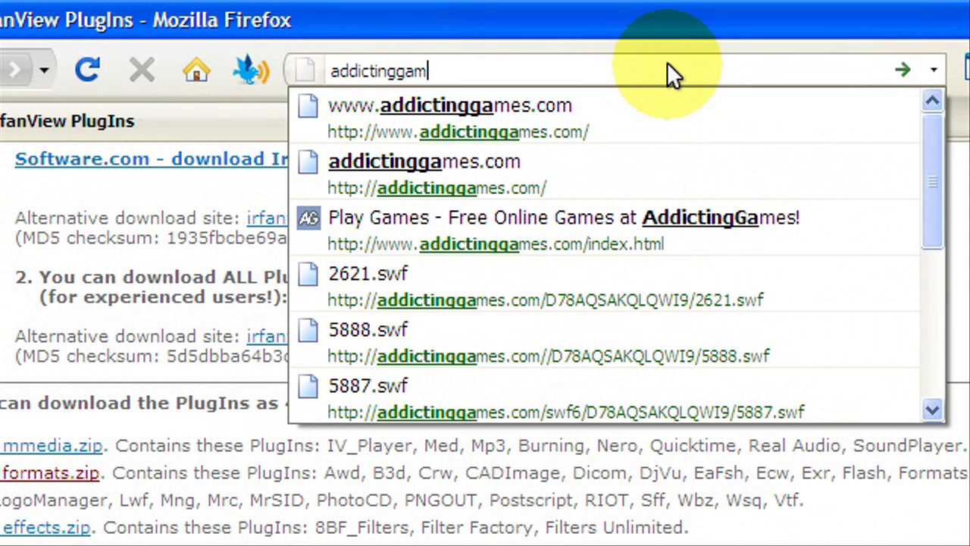
{"action": "type", "text": "es.com"}
{"action": "key", "text": "Return"}
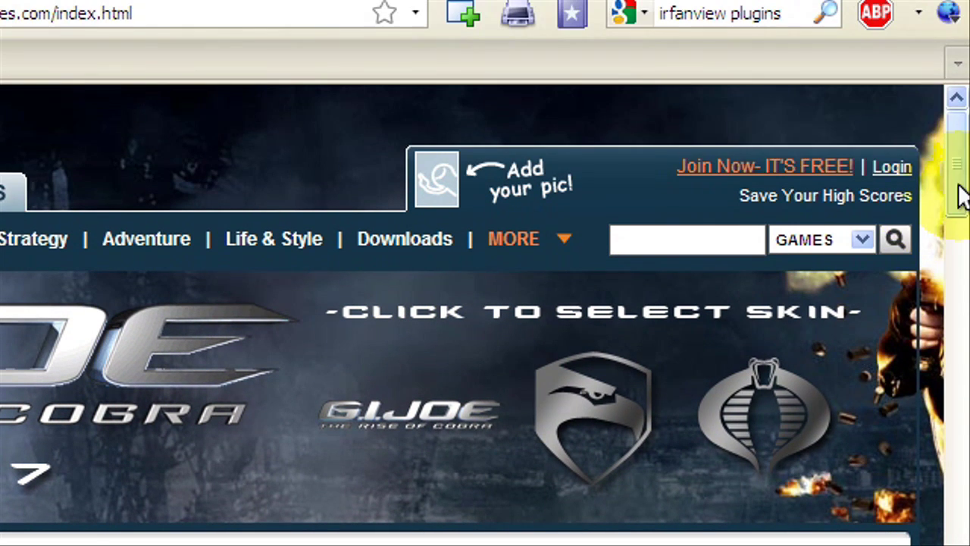
{"action": "left_click_drag", "start_coordinate": [961, 195], "coordinate": [963, 303]}
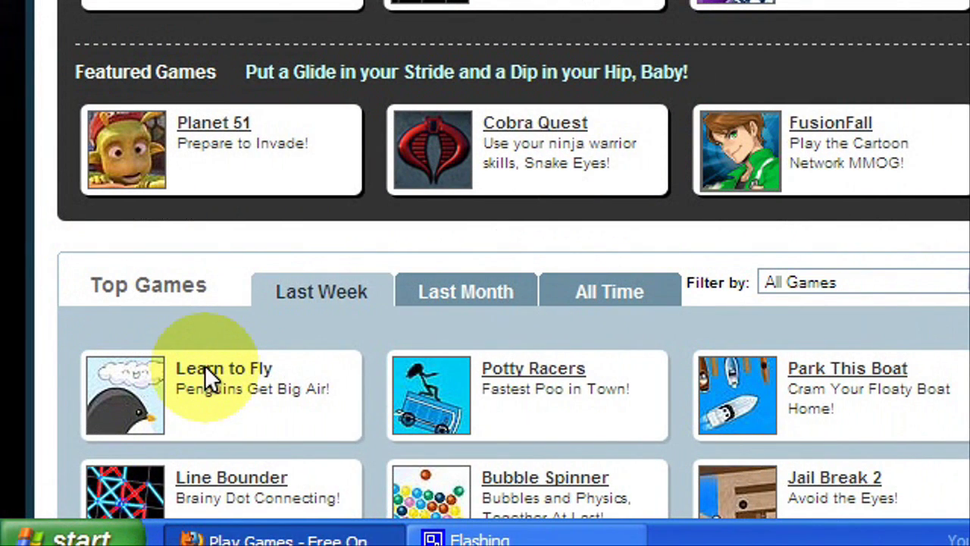
{"action": "left_click", "coordinate": [141, 367]}
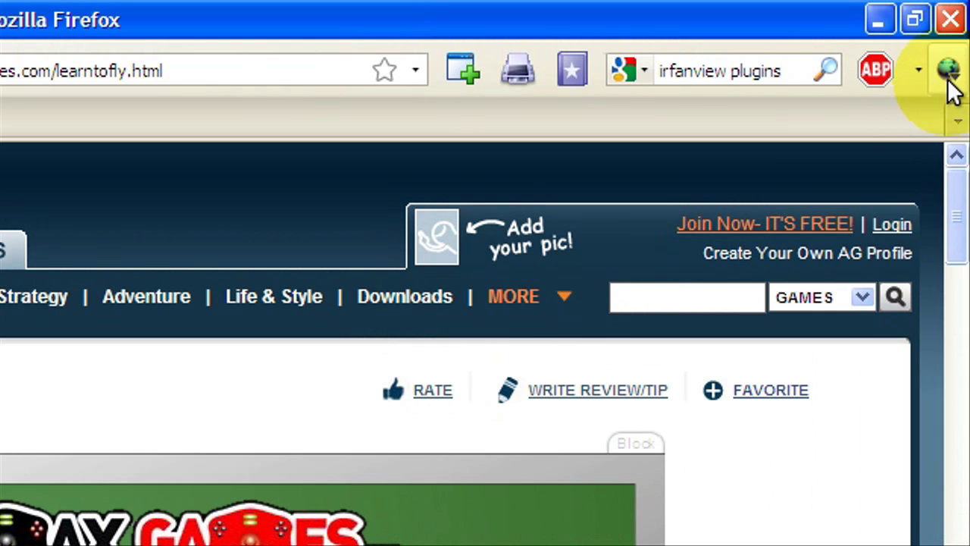
Step: Open the Learn to Fly page's source from the Firefox menu
{"action": "left_click", "coordinate": [948, 72]}
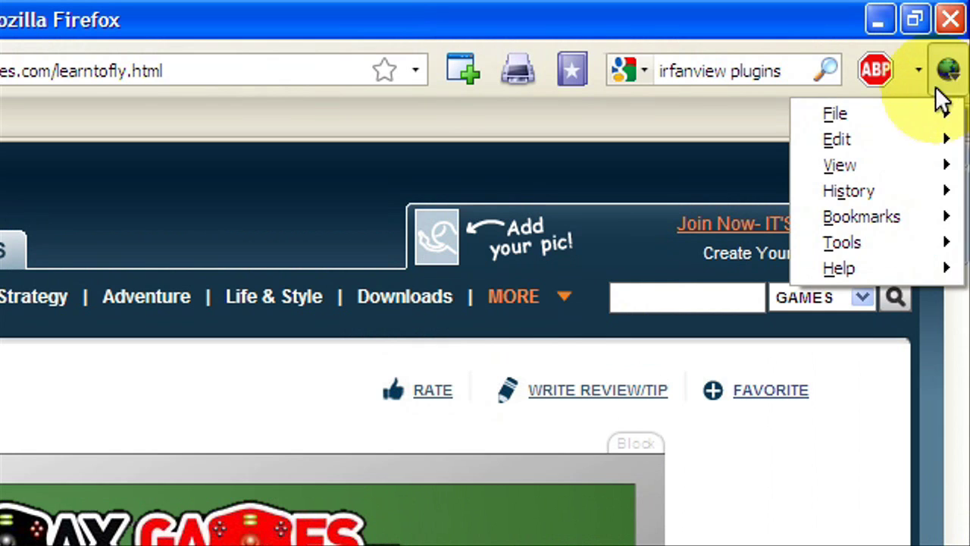
{"action": "mouse_move", "coordinate": [917, 109]}
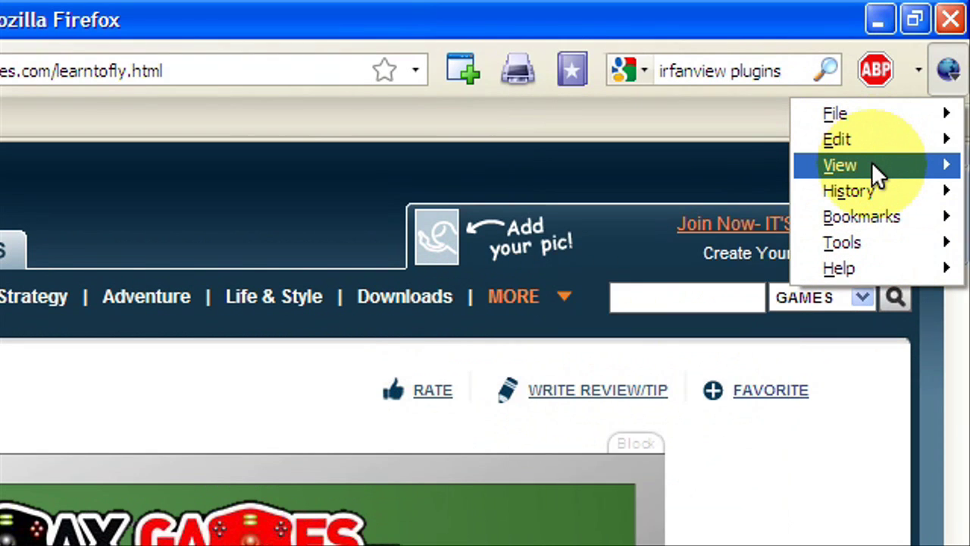
{"action": "mouse_move", "coordinate": [873, 108]}
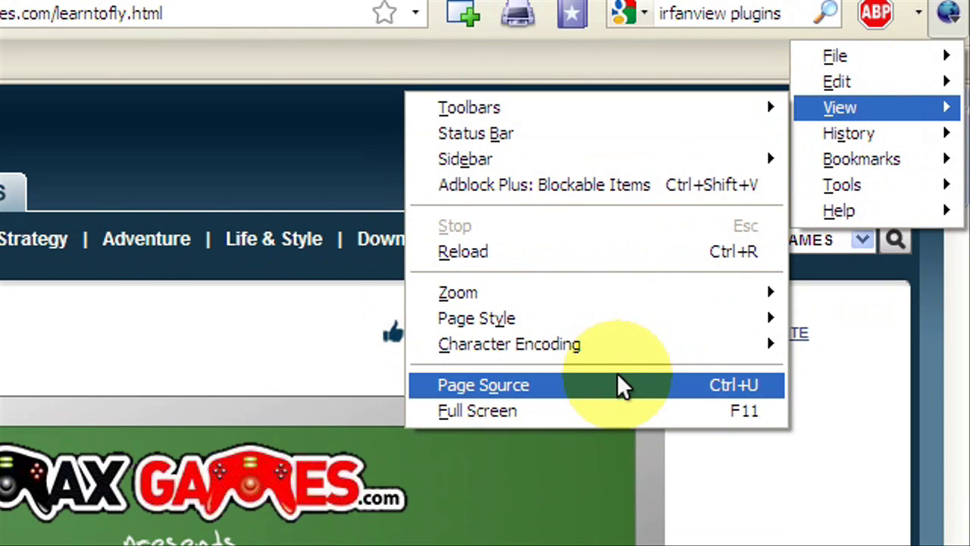
{"action": "left_click", "coordinate": [616, 372]}
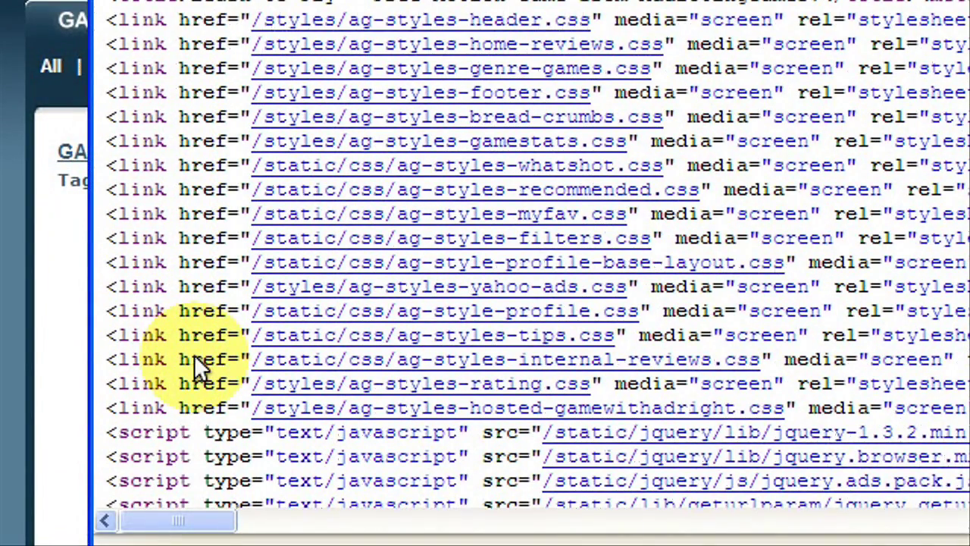
Step: Find 'swf' in the source and copy the D78AQSAKQLQWI9/5888.swf path
{"action": "key", "text": "ctrl+f"}
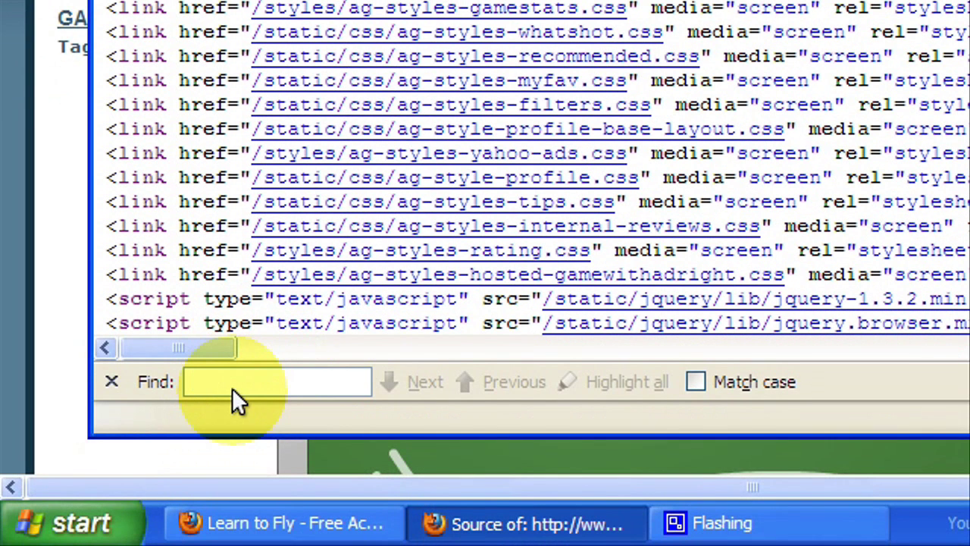
{"action": "type", "text": "swf"}
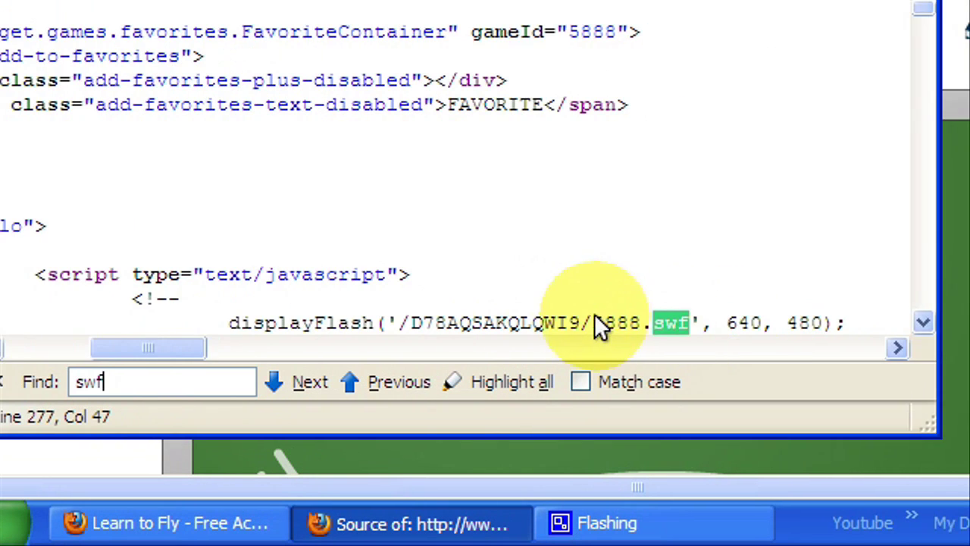
{"action": "left_click_drag", "start_coordinate": [411, 321], "coordinate": [691, 200]}
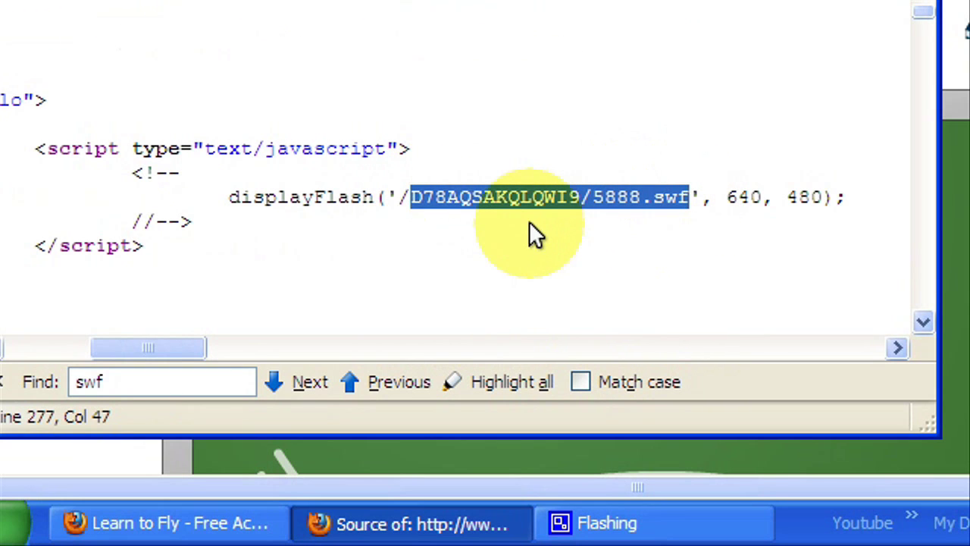
{"action": "right_click", "coordinate": [553, 185]}
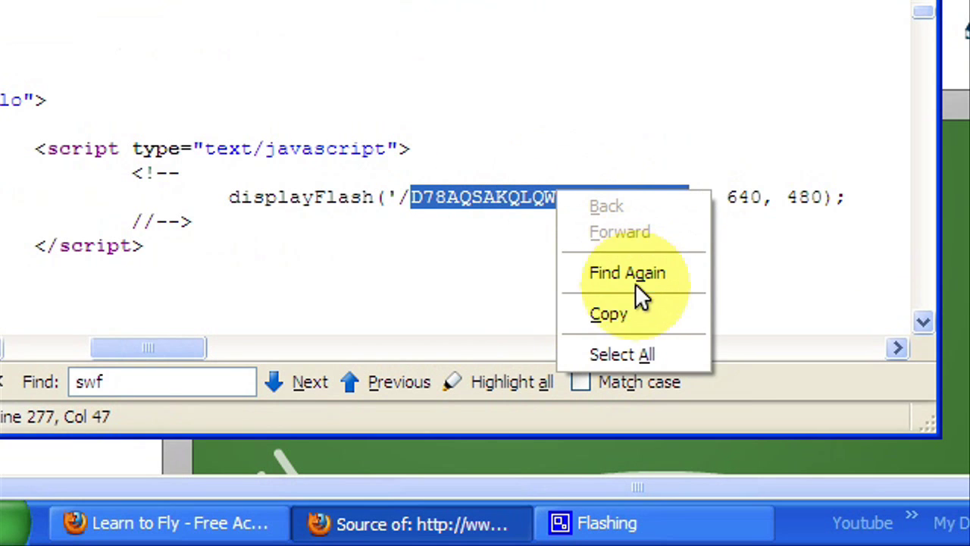
{"action": "left_click", "coordinate": [638, 315]}
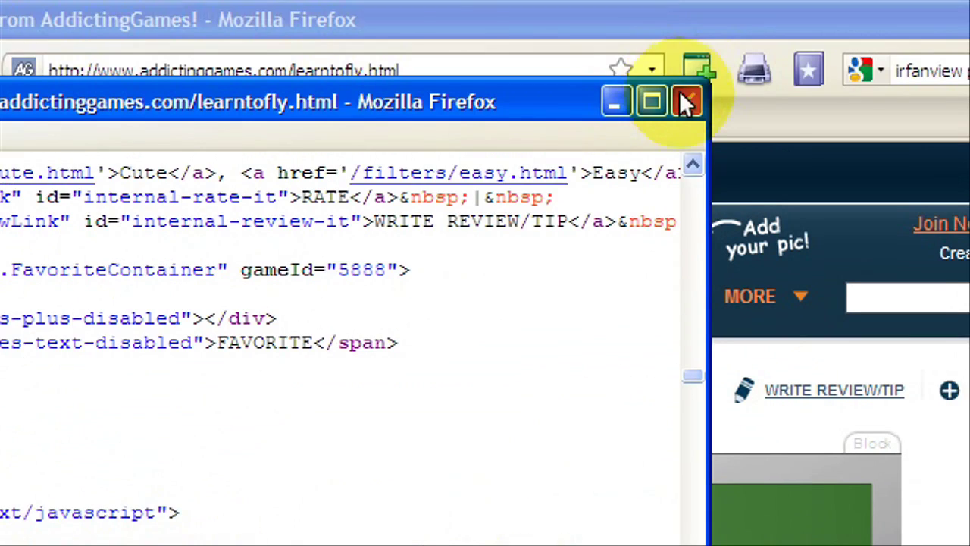
Step: Close the page source, search Google for the copied path D78AQSAKQLQWI9/5888.swf, and open the 5888.swf game result
{"action": "left_click", "coordinate": [685, 102]}
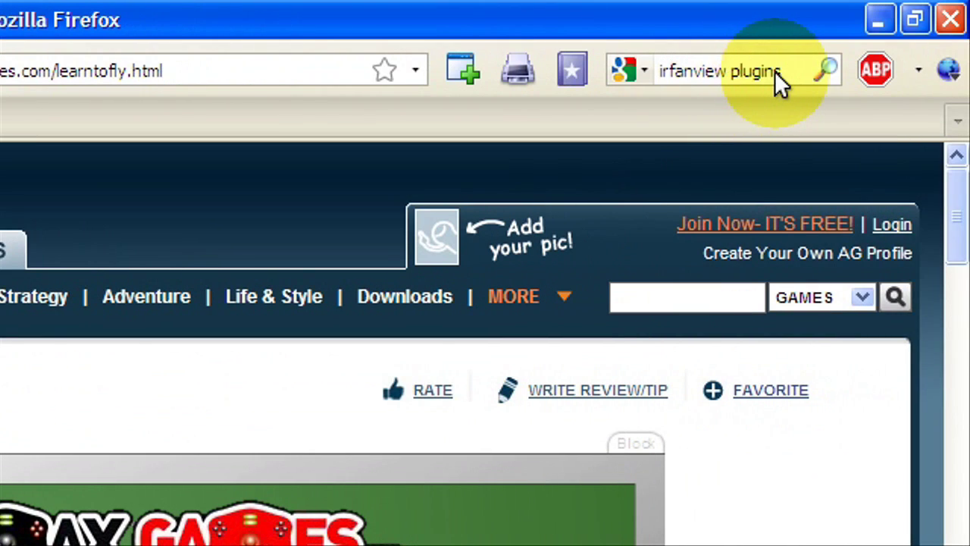
{"action": "left_click", "coordinate": [781, 72]}
{"action": "key", "text": "Delete"}
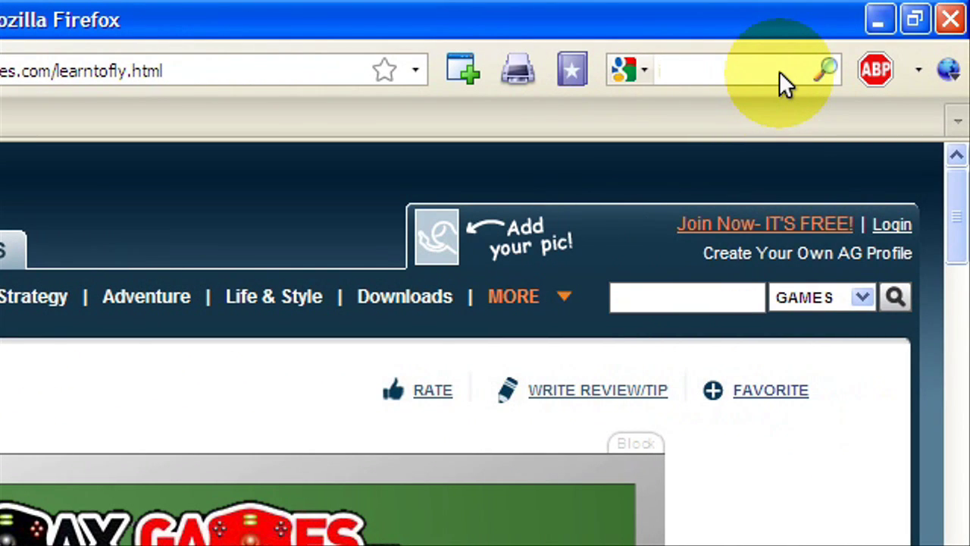
{"action": "key", "text": "ctrl+v"}
{"action": "key", "text": "Return"}
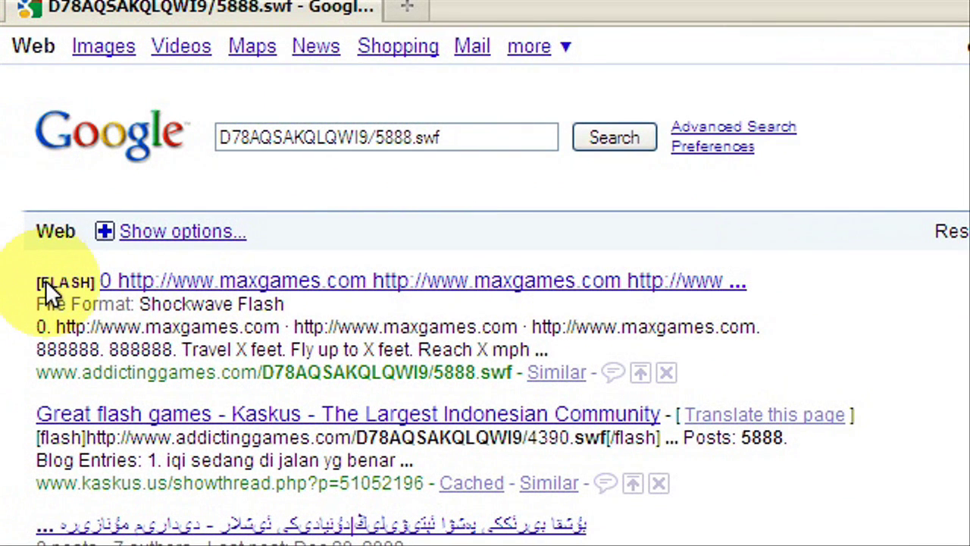
{"action": "left_click", "coordinate": [151, 277]}
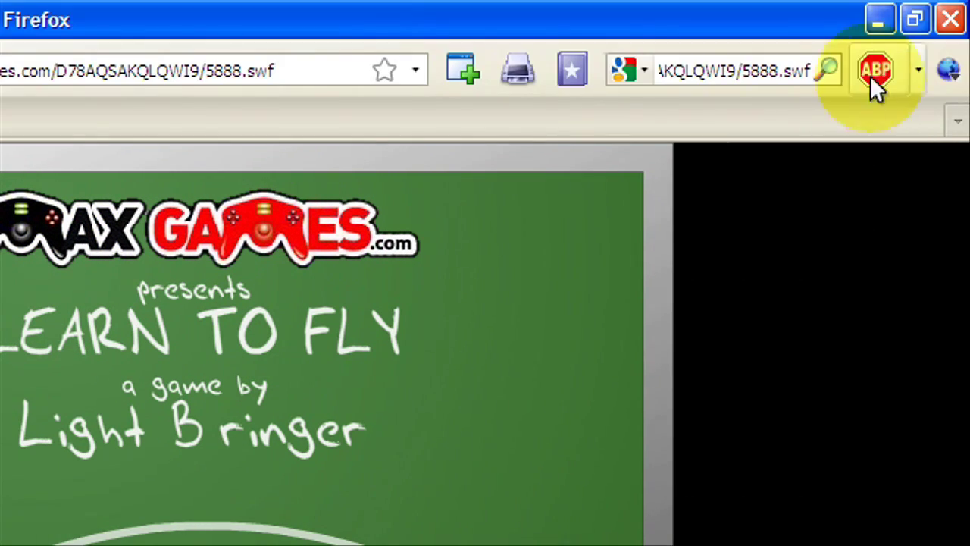
Step: Save 5888.swf with Save Page As to the Desktop, renamed 'Learn to fly'
{"action": "left_click", "coordinate": [947, 70]}
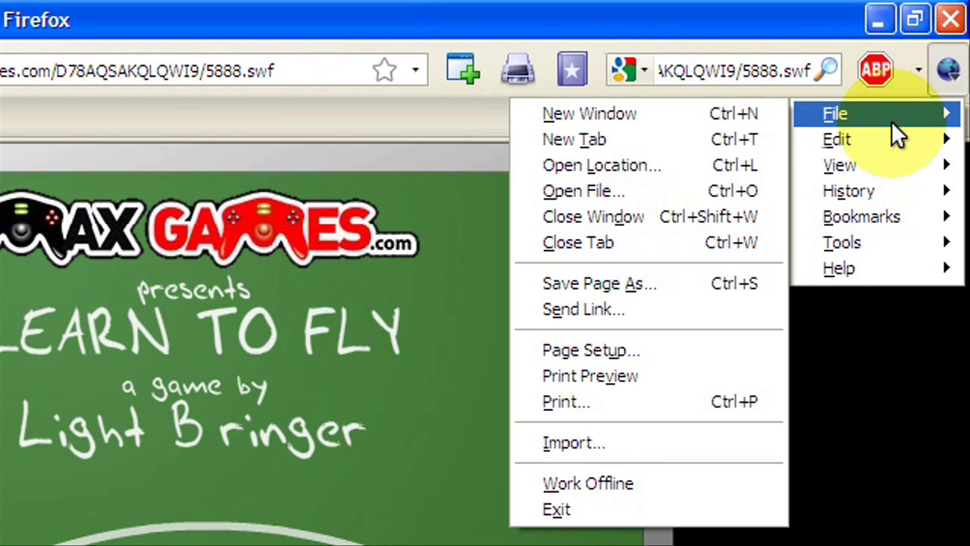
{"action": "left_click", "coordinate": [653, 285]}
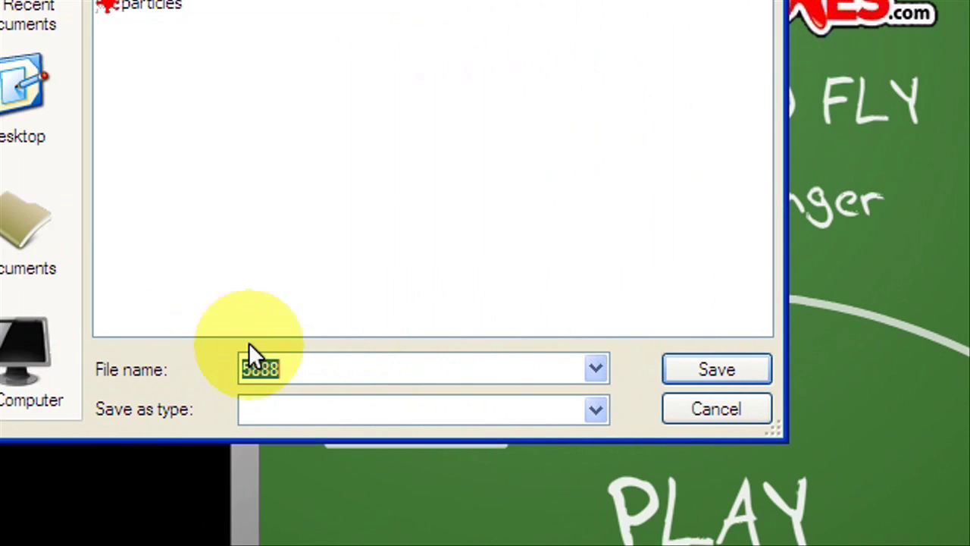
{"action": "key", "text": "BackSpace"}
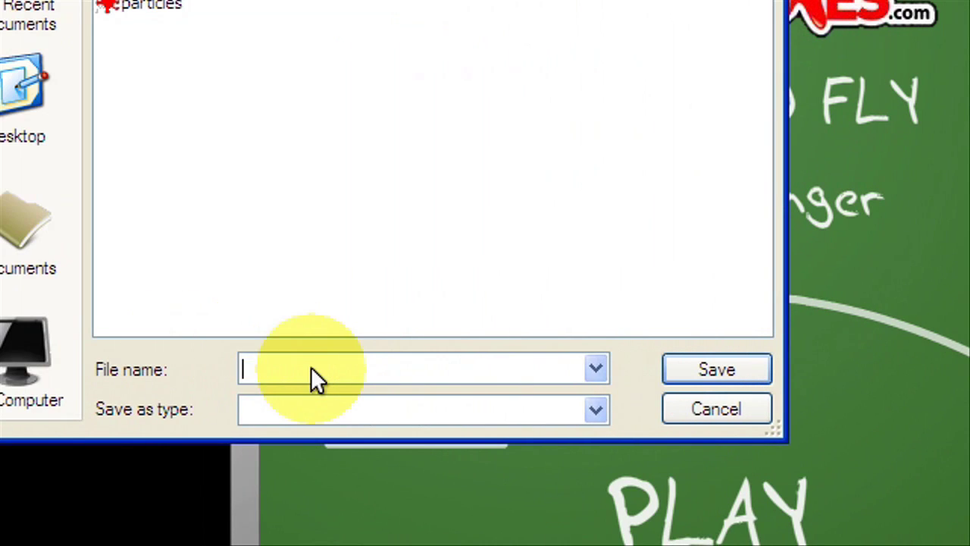
{"action": "type", "text": "Learn to fly"}
{"action": "left_click", "coordinate": [30, 97]}
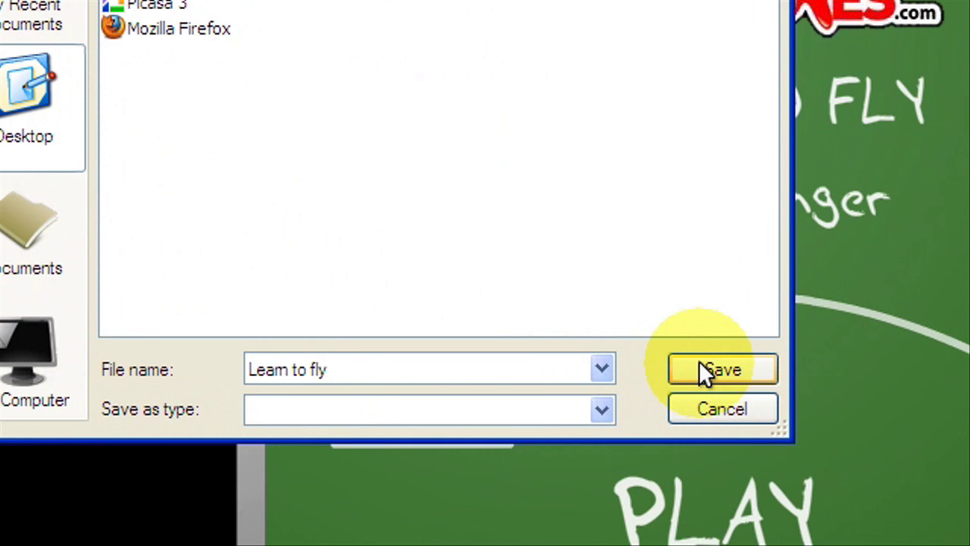
{"action": "left_click", "coordinate": [699, 369]}
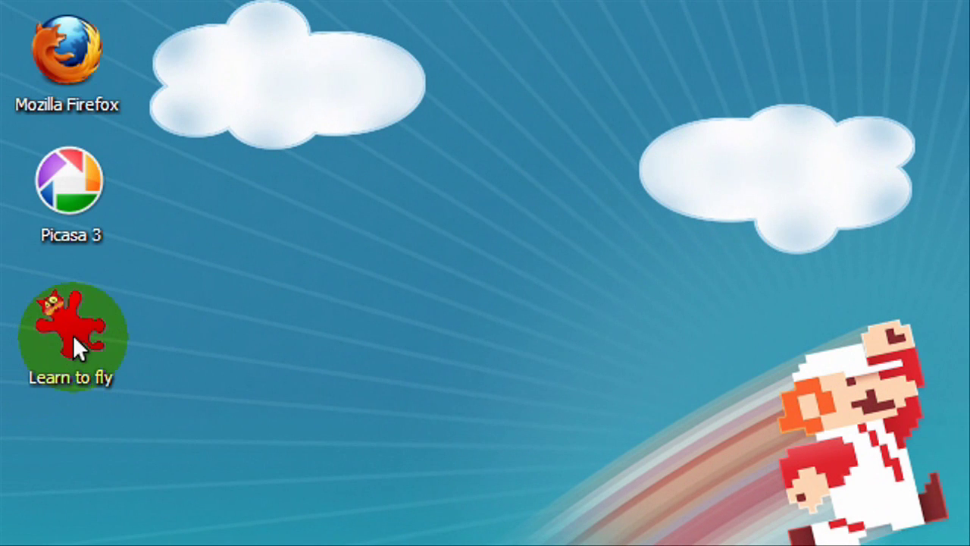
{"action": "left_click", "coordinate": [72, 334]}
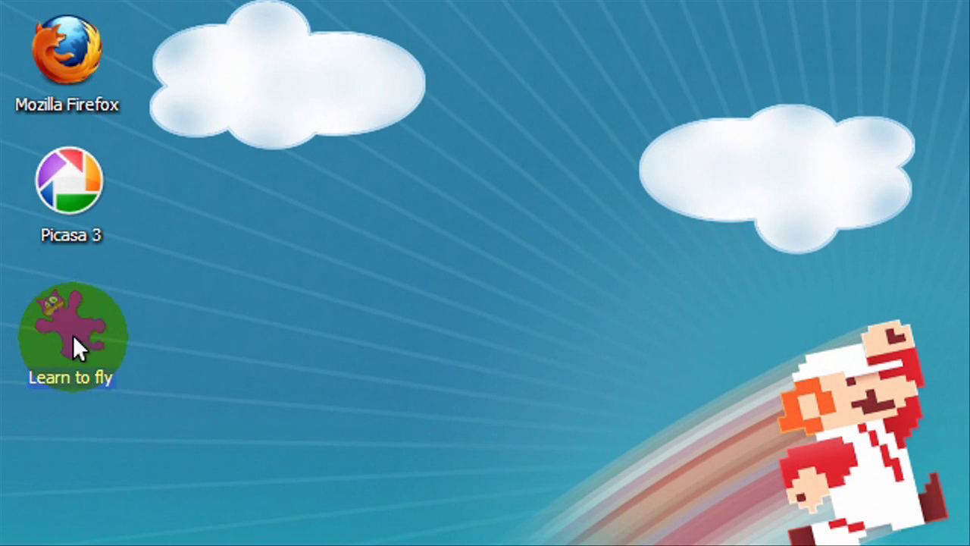
{"action": "double_click", "coordinate": [73, 334]}
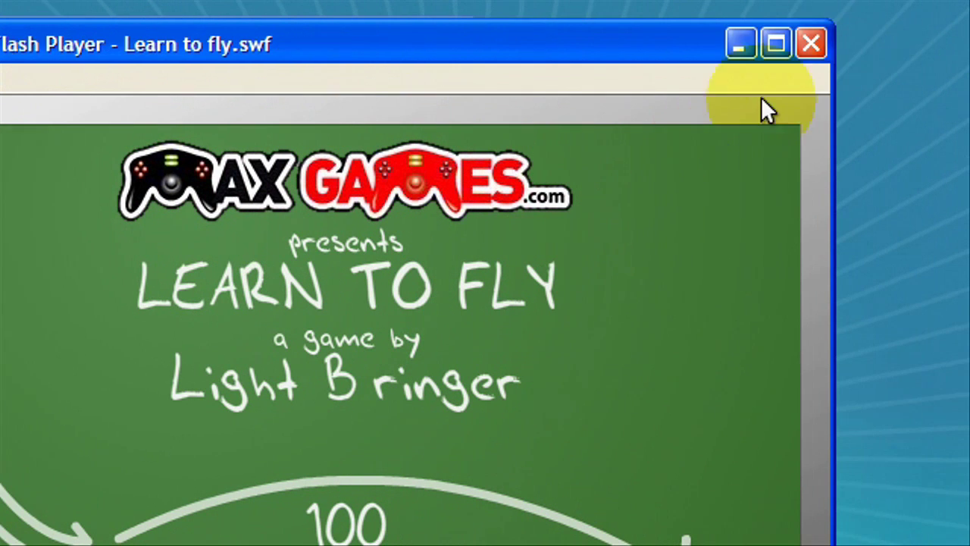
{"action": "left_click", "coordinate": [775, 44]}
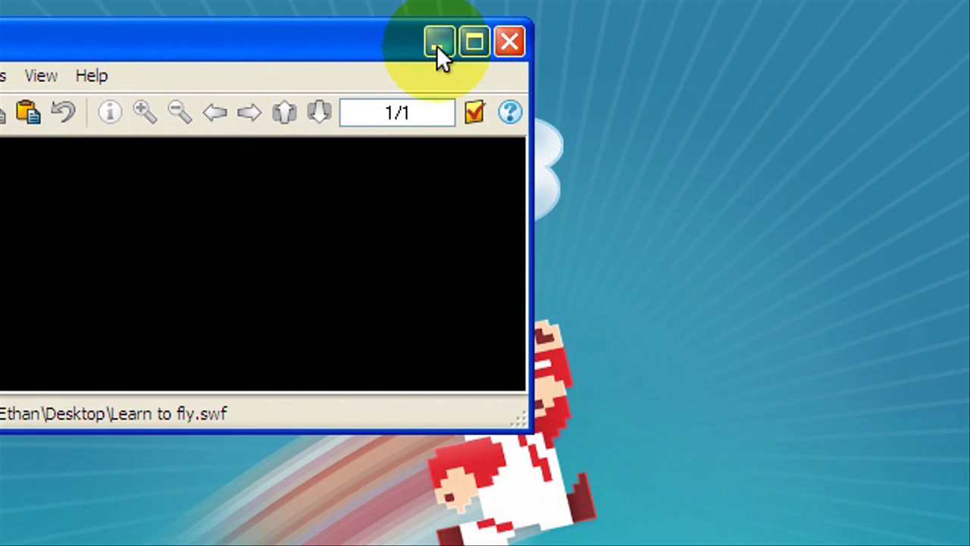
{"action": "left_click", "coordinate": [510, 40]}
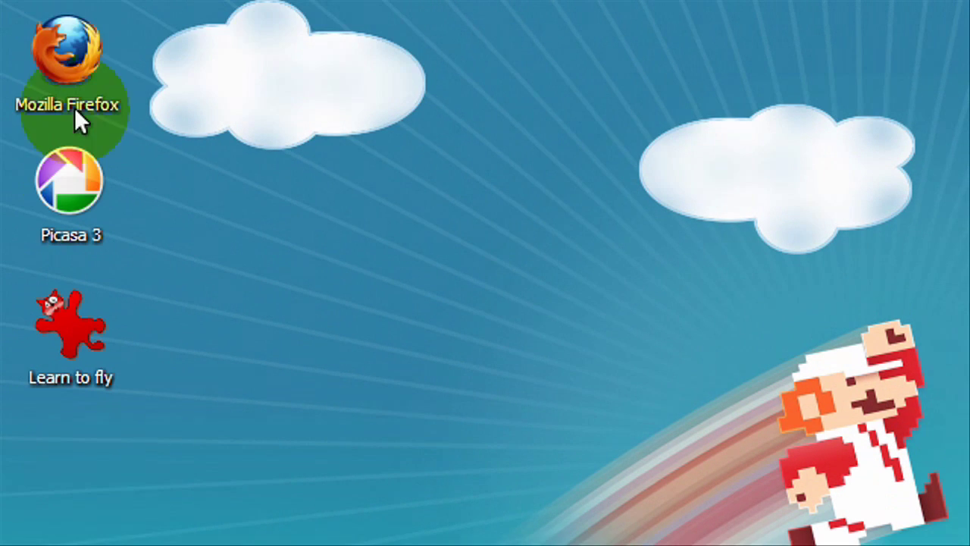